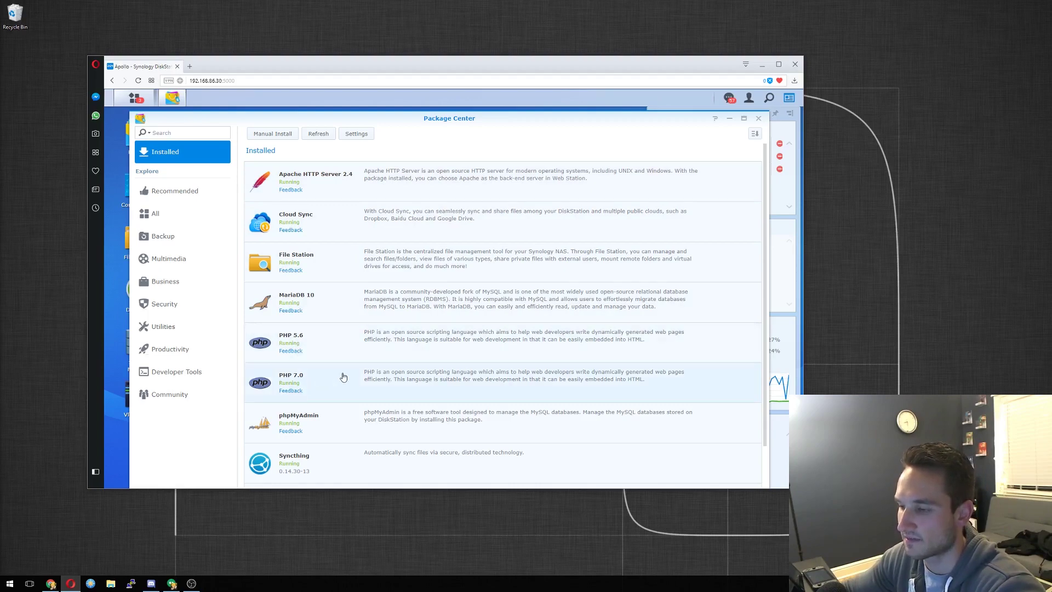
Make the Package Center window taller until Web Station shows beside PHP and MariaDB.
scroll(331, 356, down, 2)
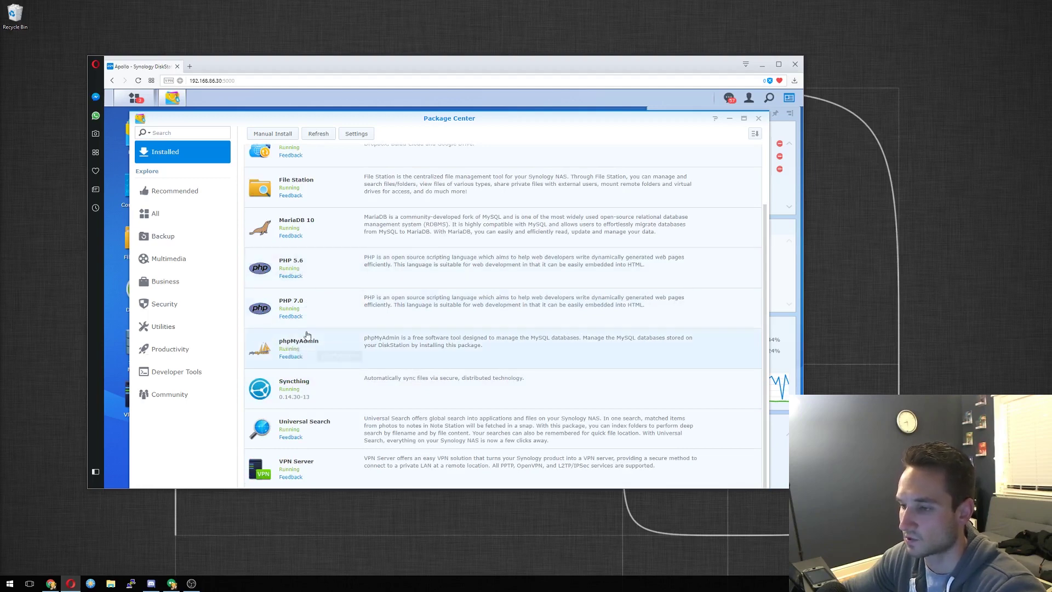
scroll(334, 339, down, 1)
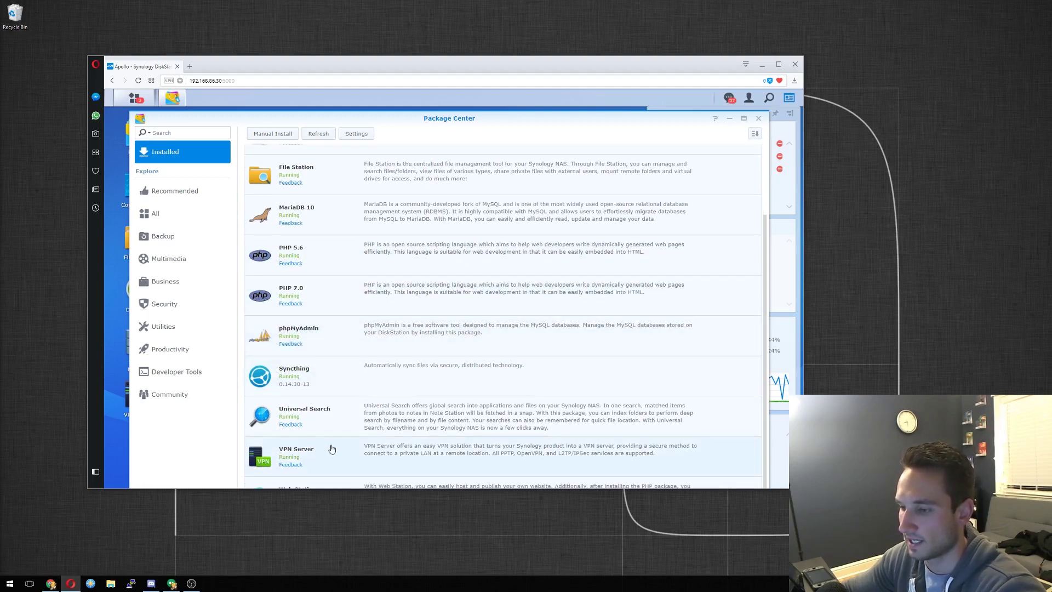
drag(660, 121, 659, 112)
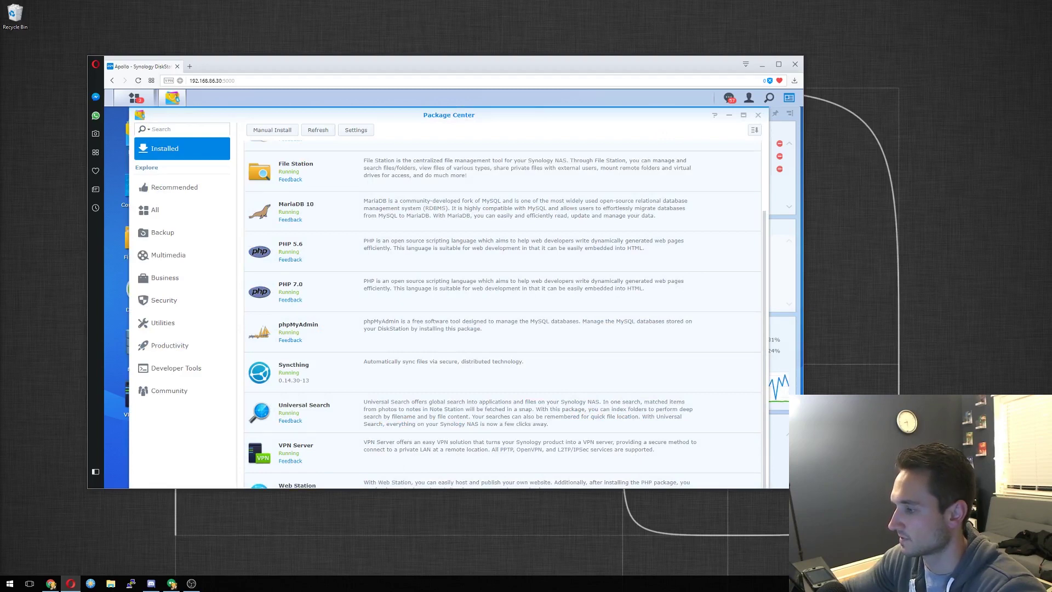
drag(803, 487, 800, 535)
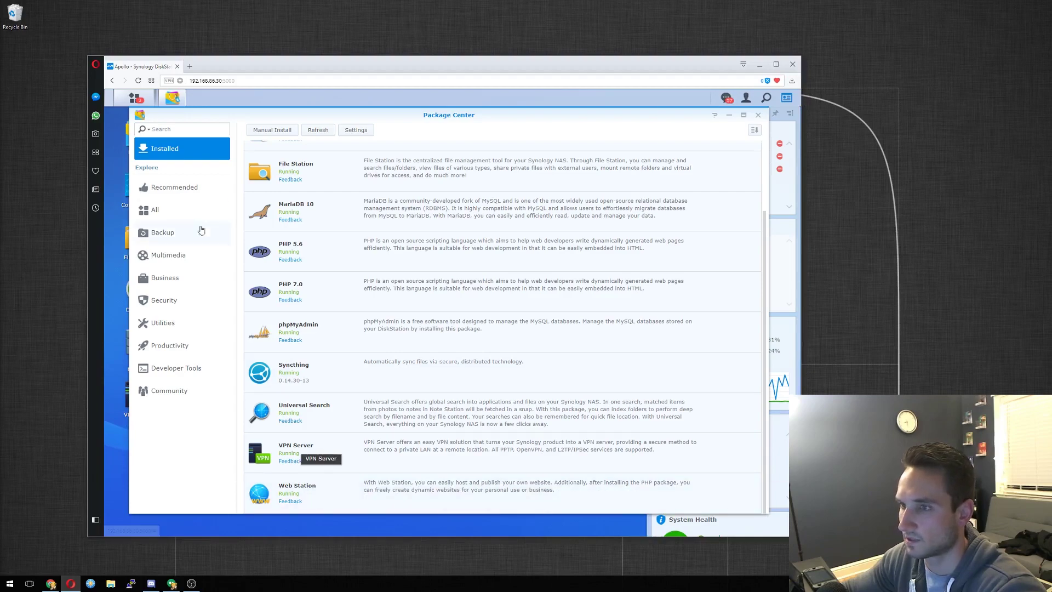
scroll(313, 496, up, 3)
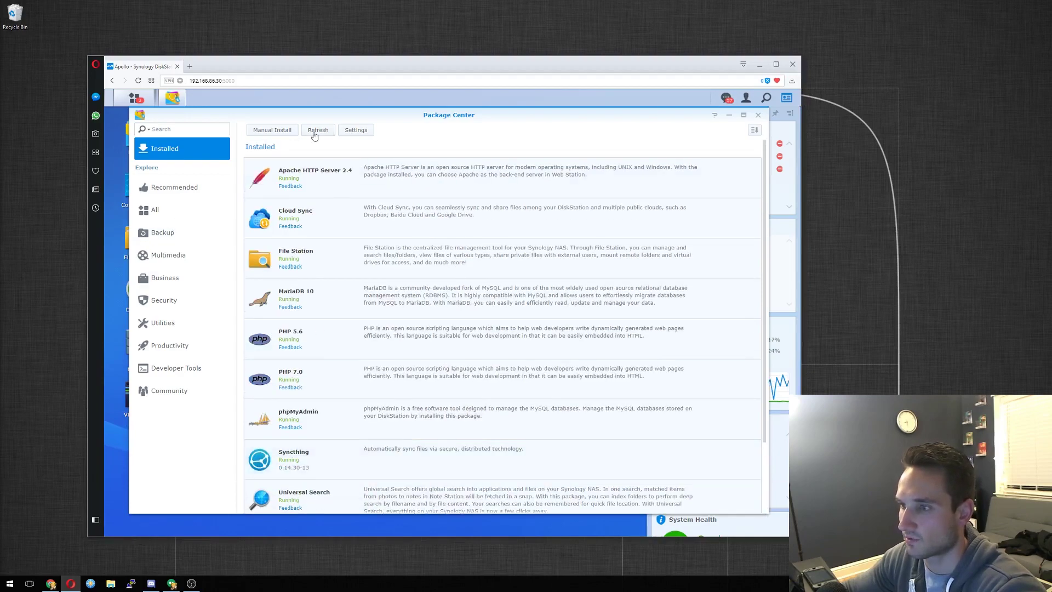
scroll(279, 246, down, 2)
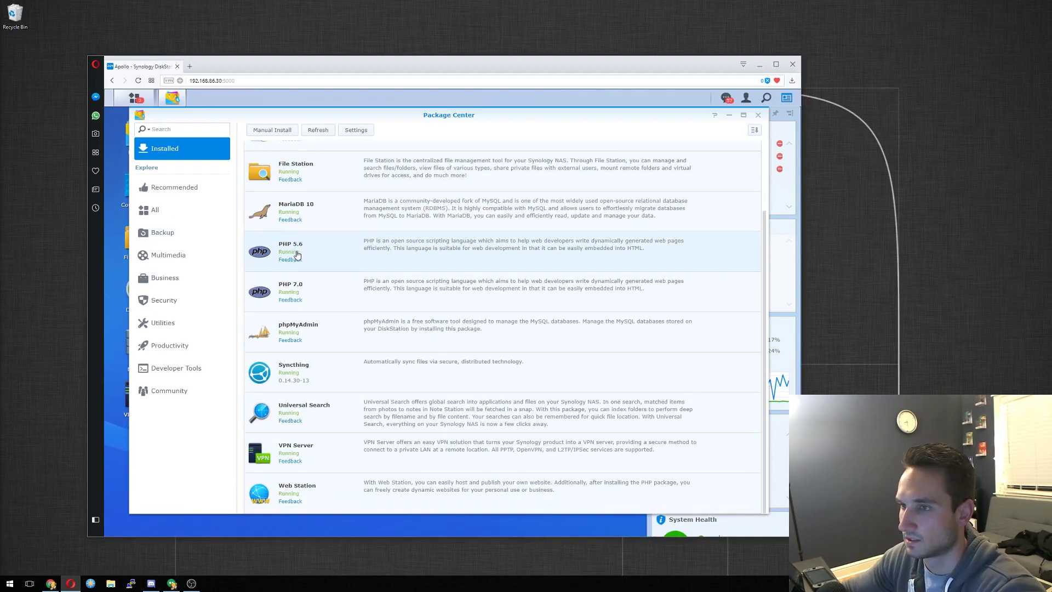
scroll(257, 230, up, 2)
Show all packages, scroll down to WordPress at the bottom, and start its installation.
click(156, 210)
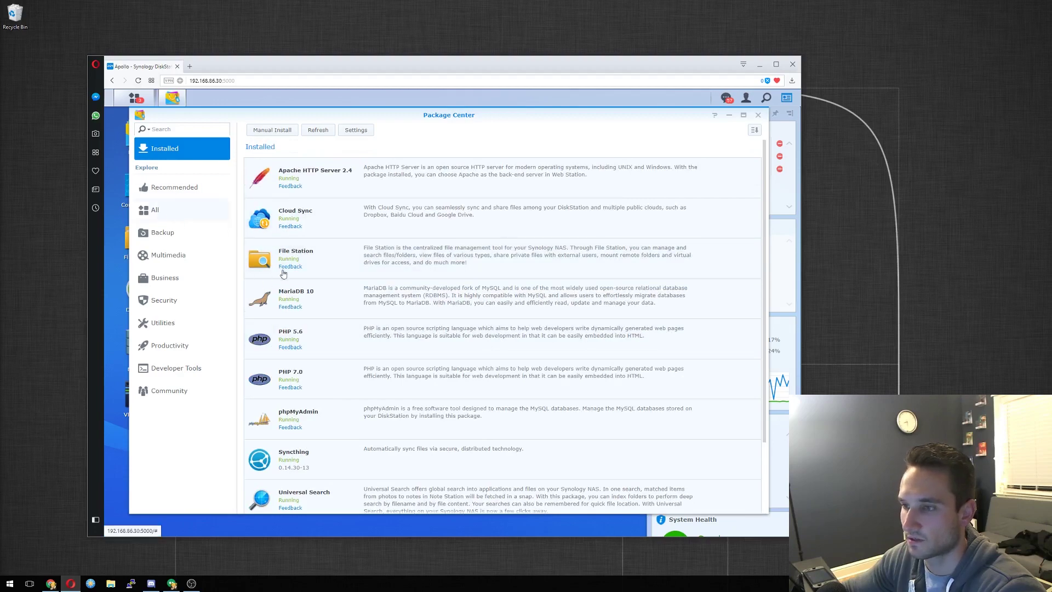
scroll(463, 303, down, 10)
scroll(463, 303, down, 2)
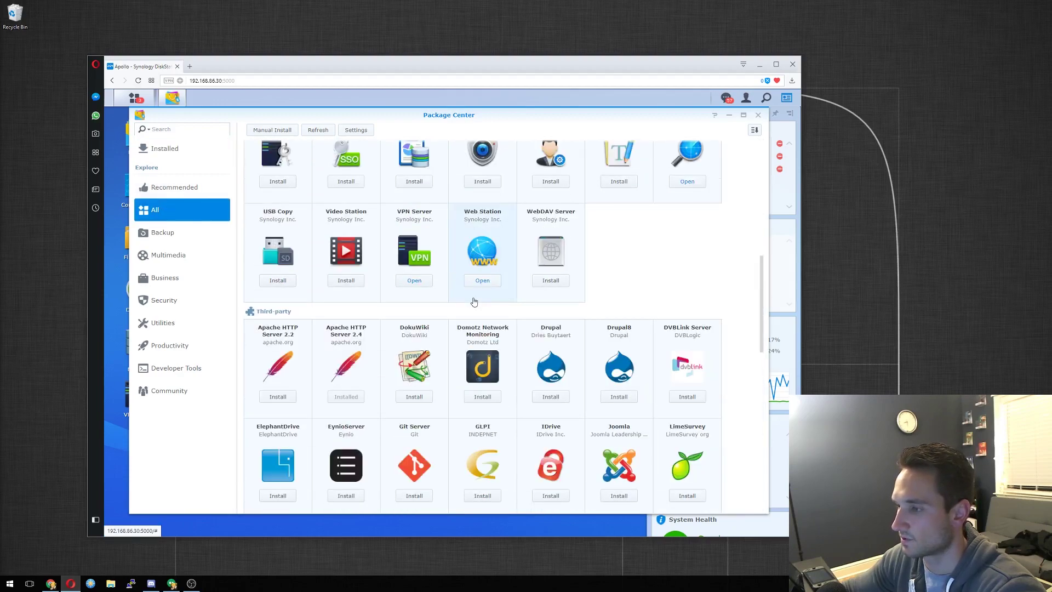
scroll(444, 314, down, 3)
scroll(443, 314, up, 15)
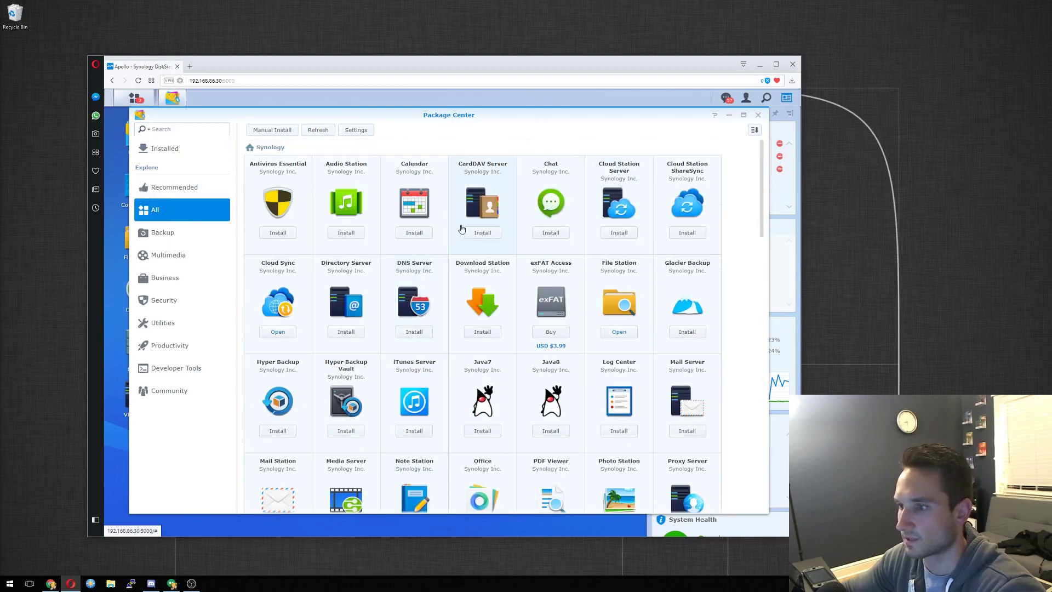
scroll(471, 230, down, 5)
scroll(442, 261, down, 12)
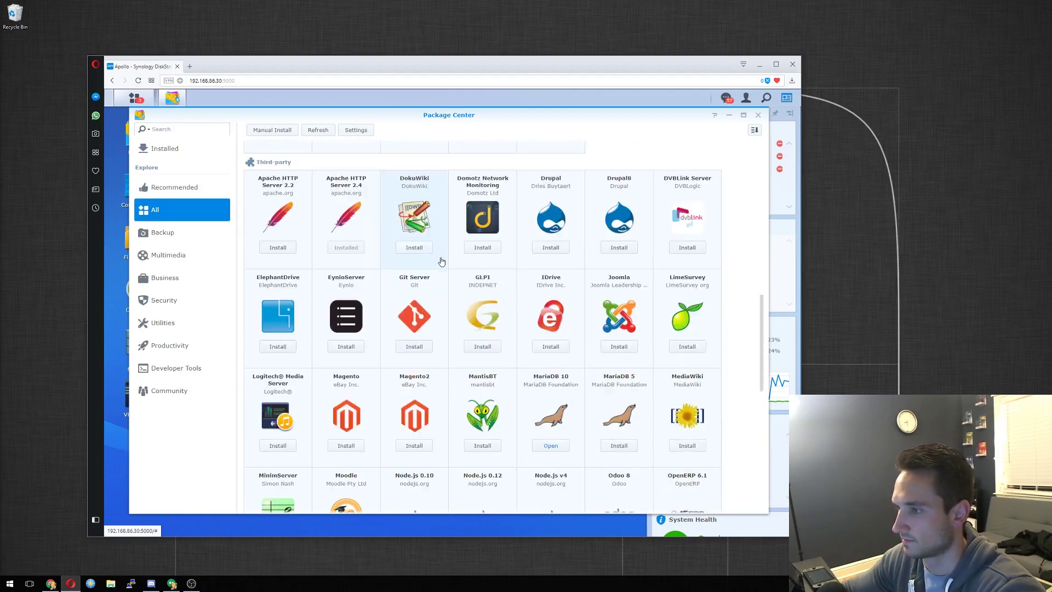
scroll(442, 260, down, 2)
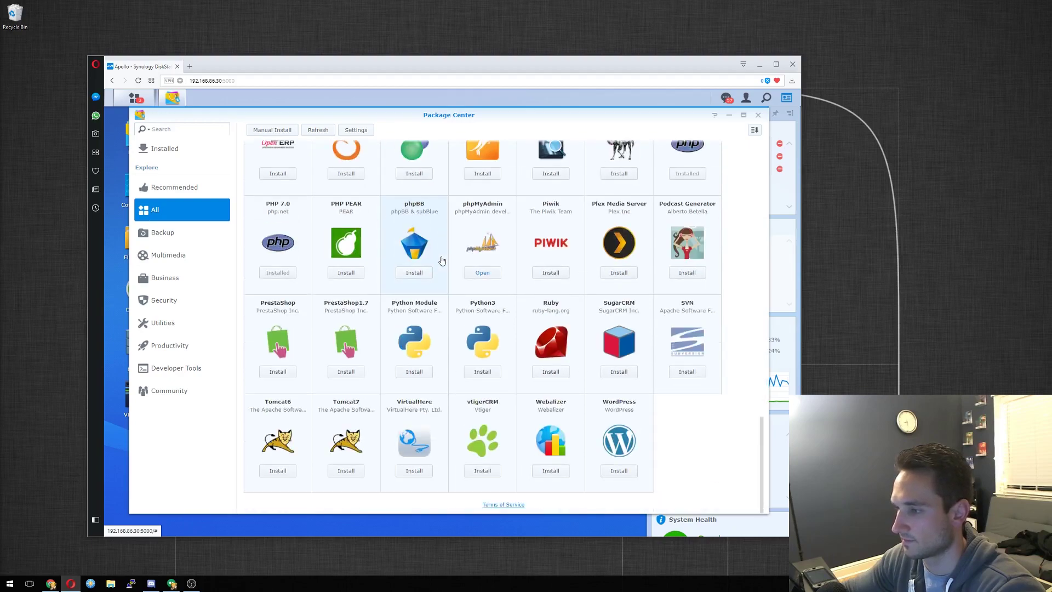
click(617, 472)
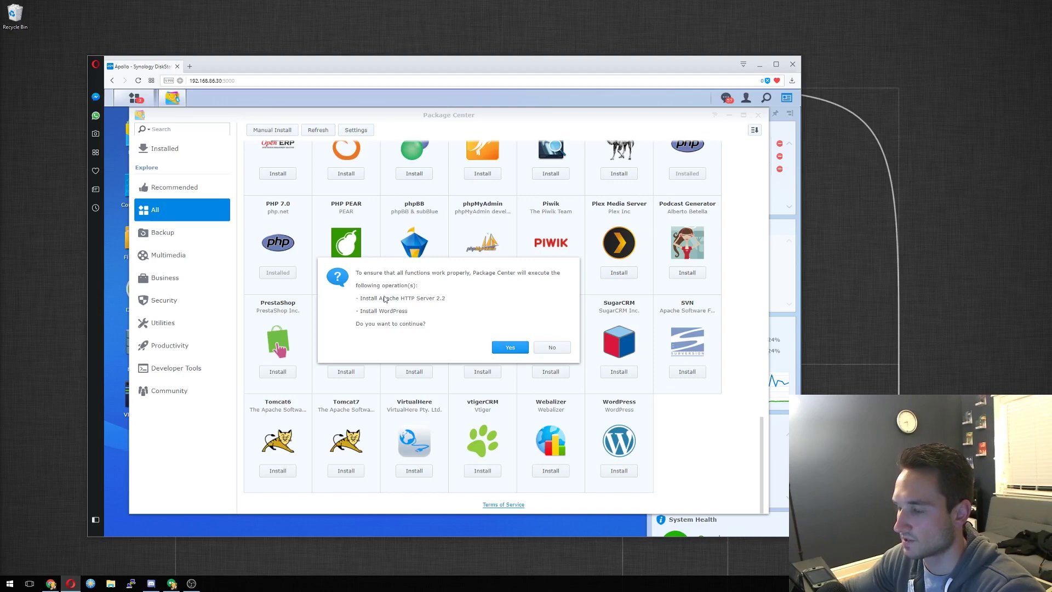
Decline once, then restart the WordPress install and approve adding Apache HTTP Server 2.2.
click(553, 349)
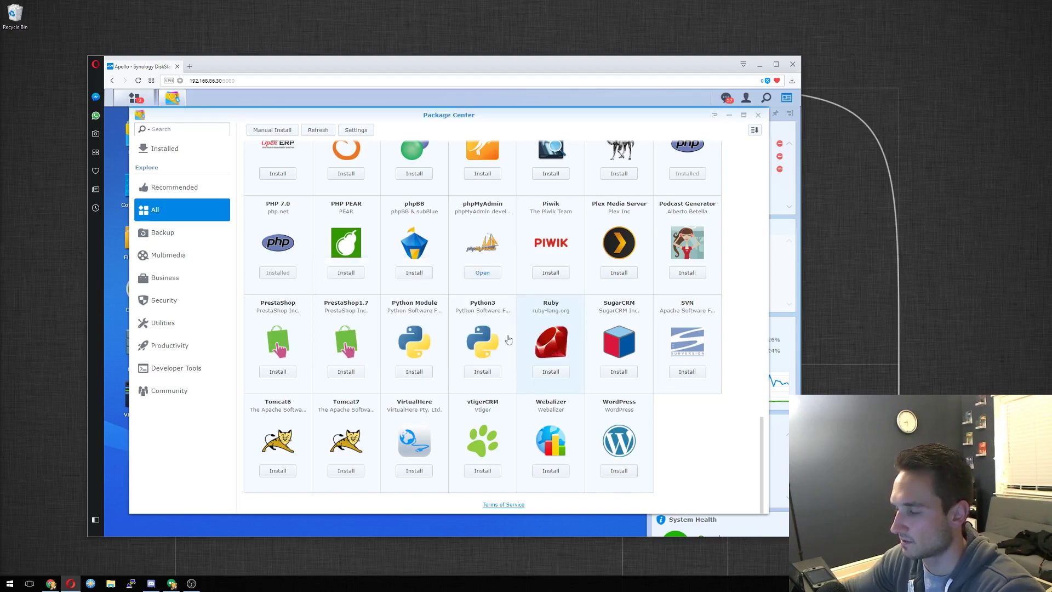
click(627, 471)
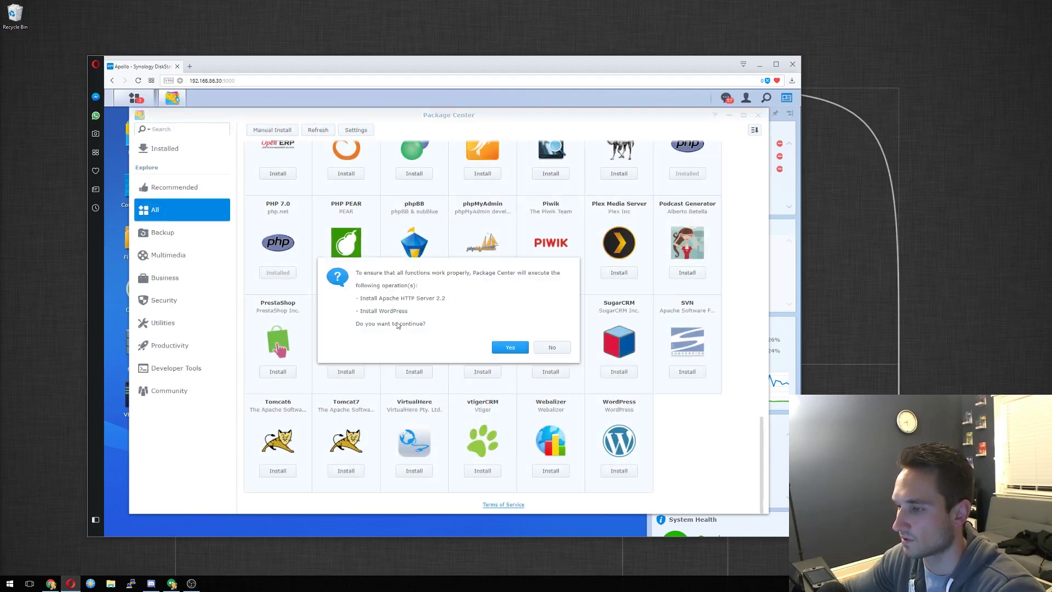
click(510, 348)
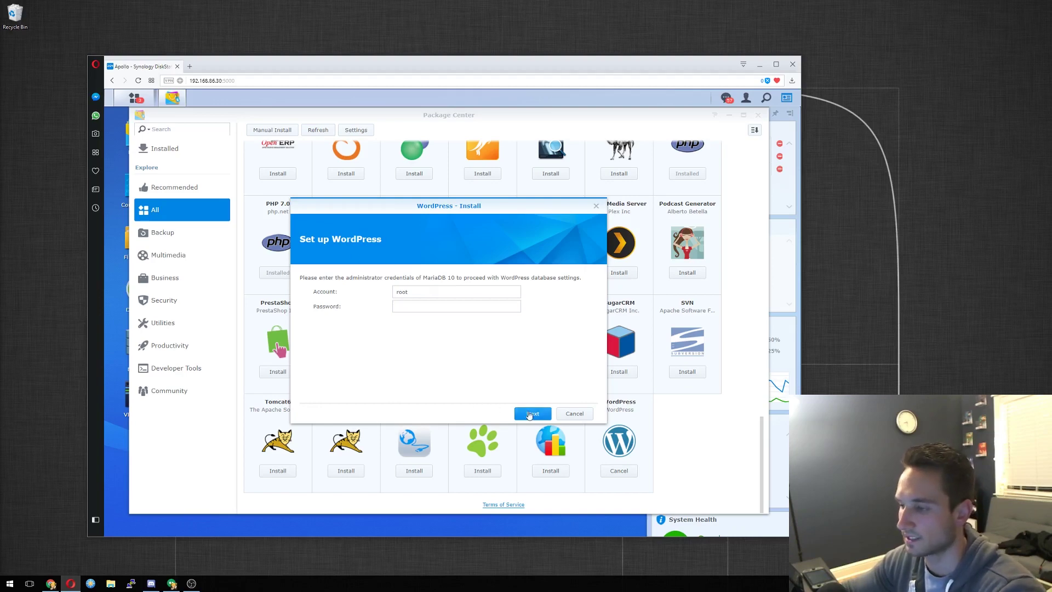
Keep database 'wordpress' and user 'wordpress_user', enter a database password, and continue.
click(530, 414)
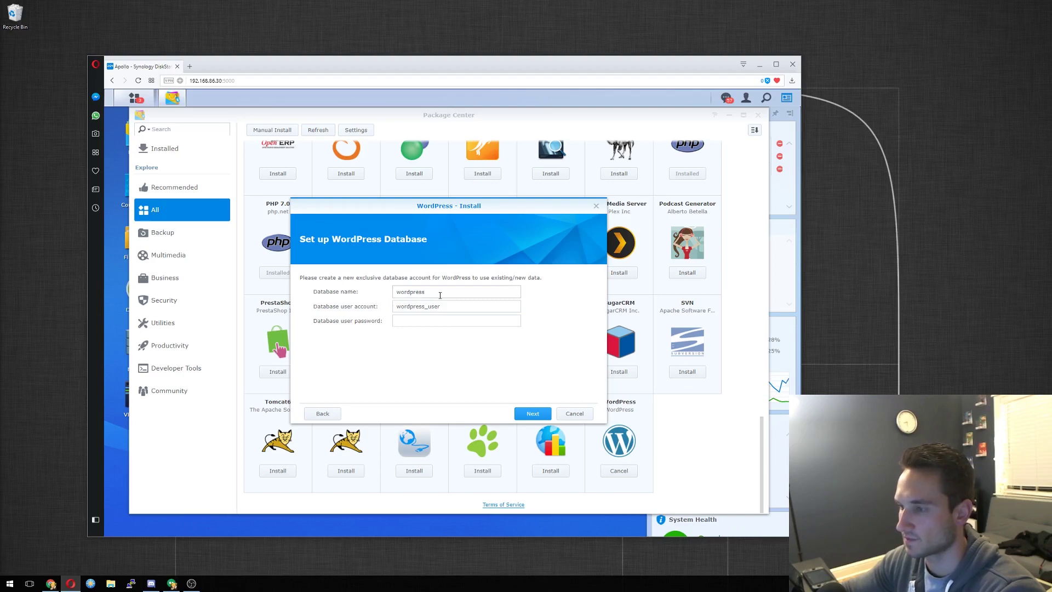
drag(433, 292, 388, 298)
click(337, 310)
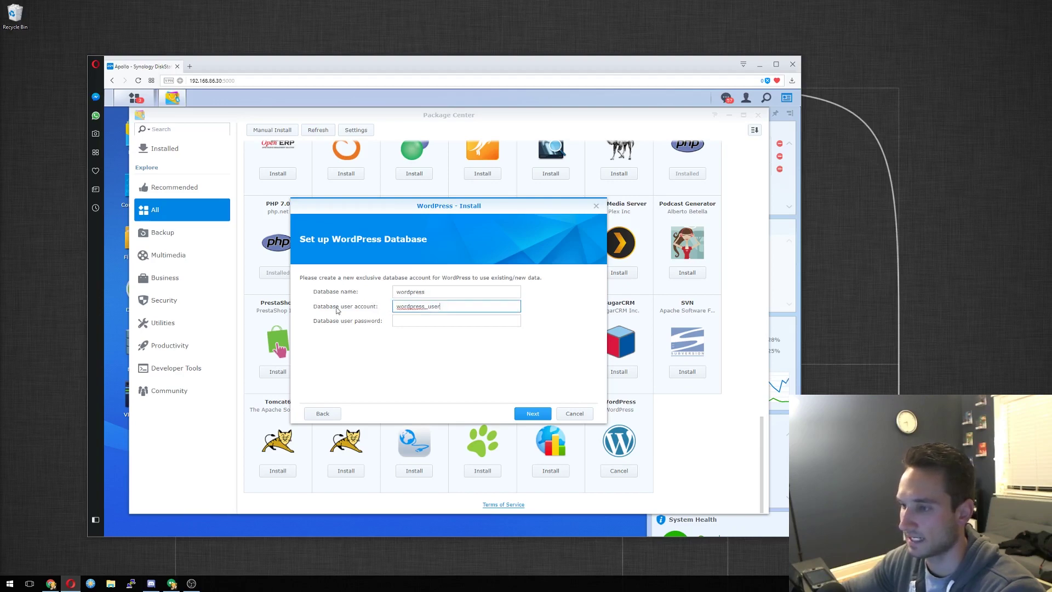
click(458, 309)
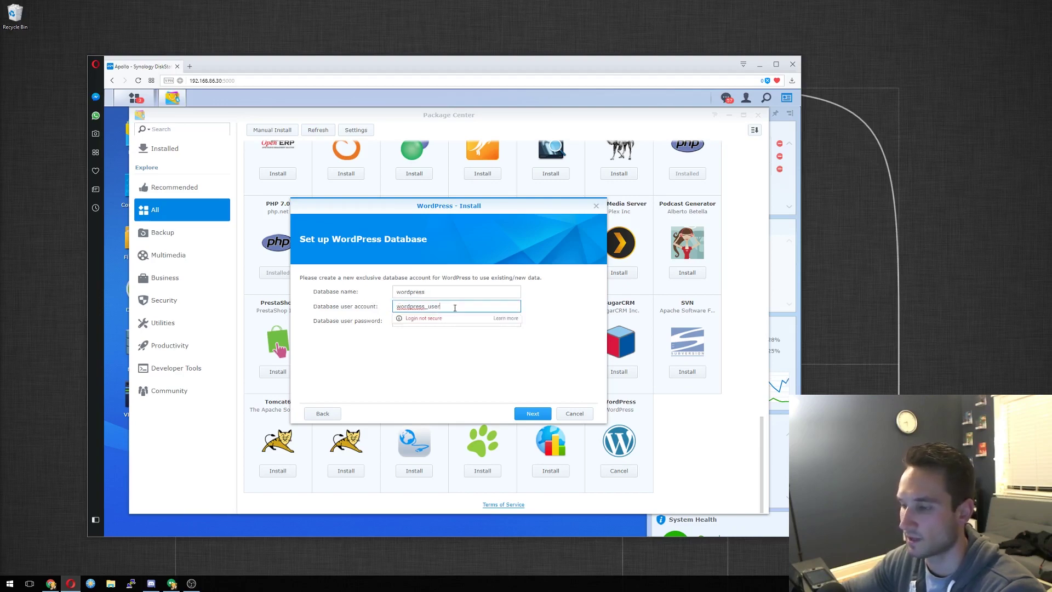
click(430, 341)
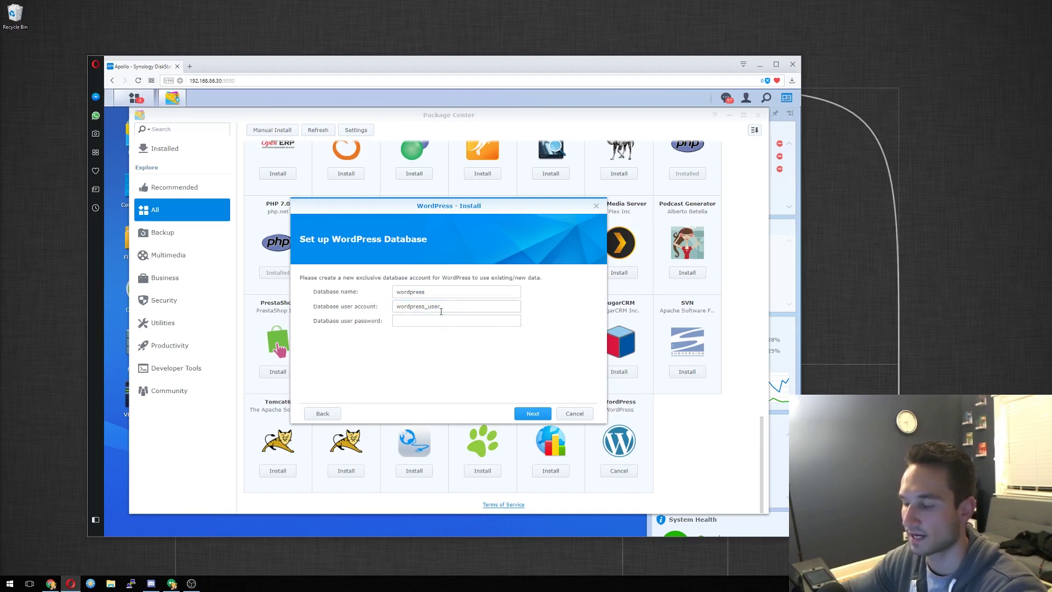
click(437, 319)
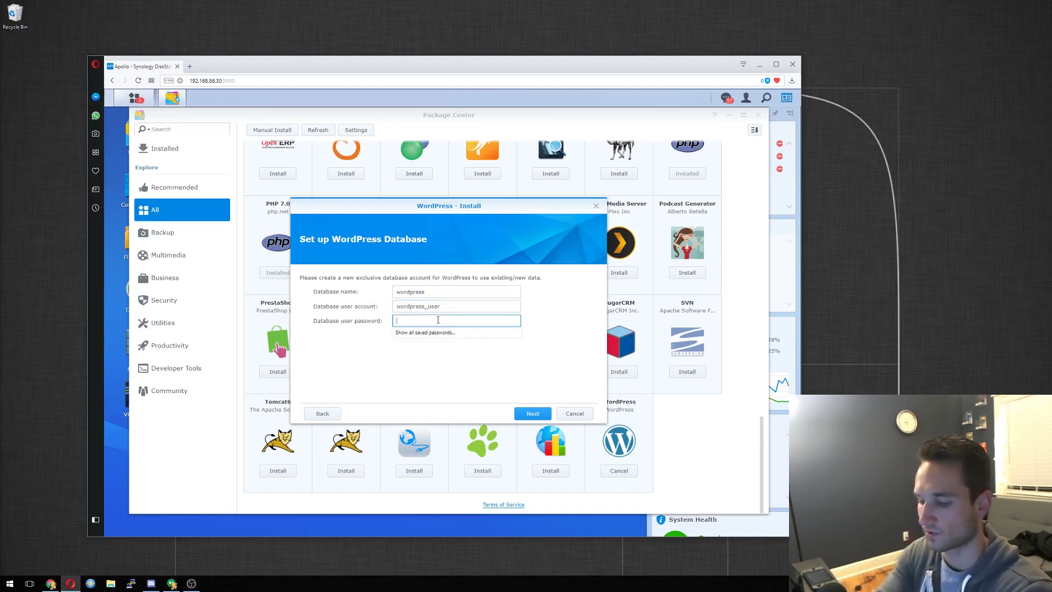
text(••••)
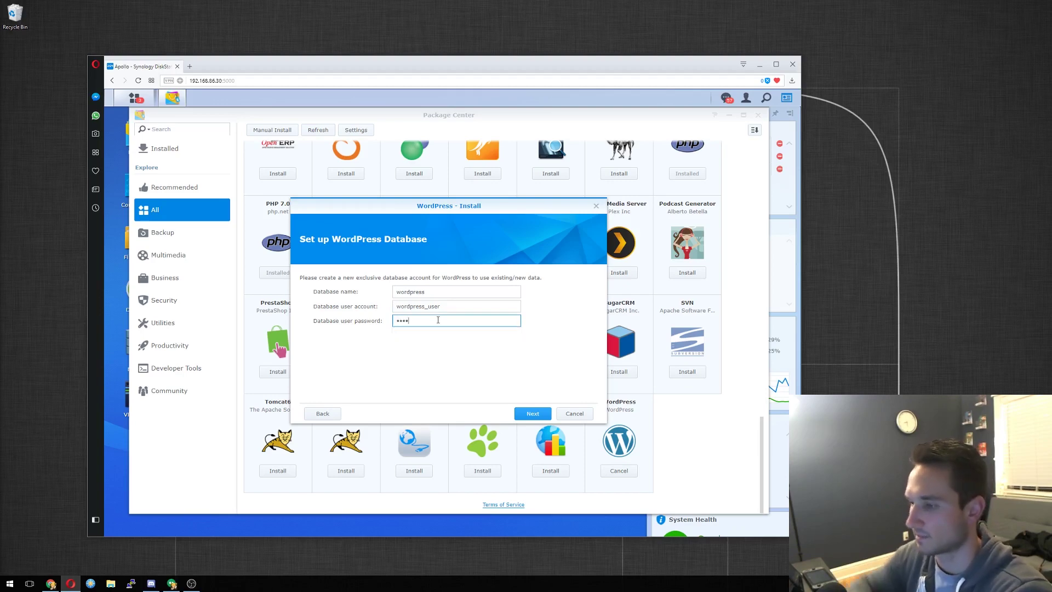
click(537, 416)
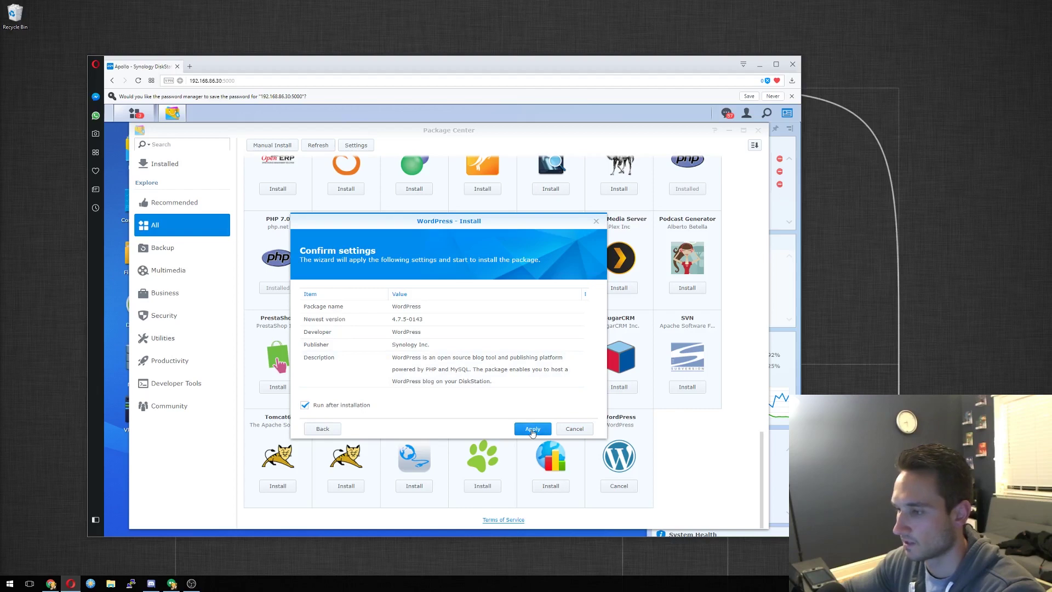
Apply the settings to install WordPress 4.7.5-0143, then close Package Center and show the Main Menu.
click(518, 429)
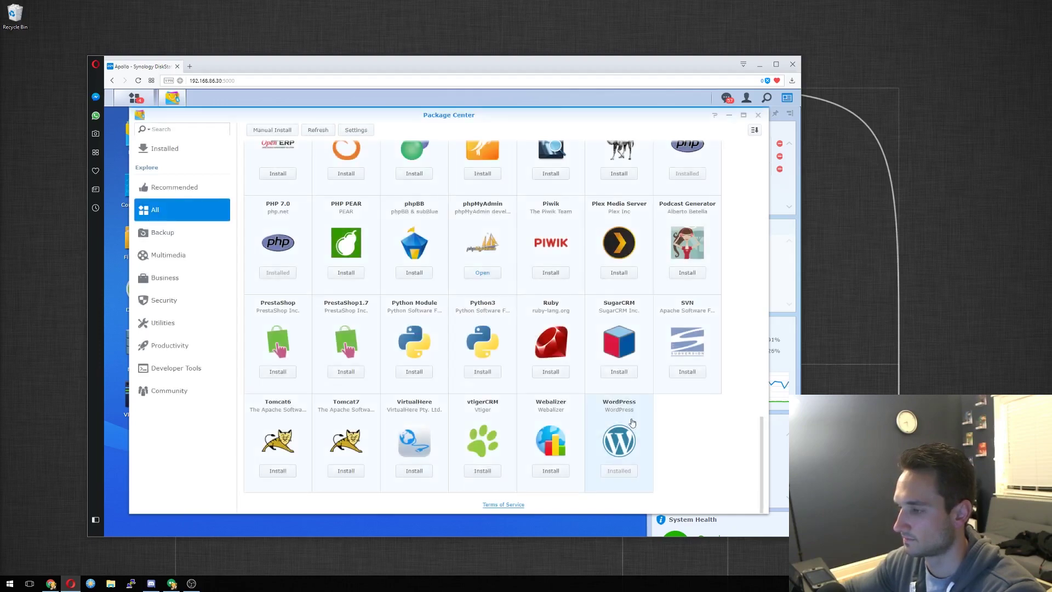
click(643, 435)
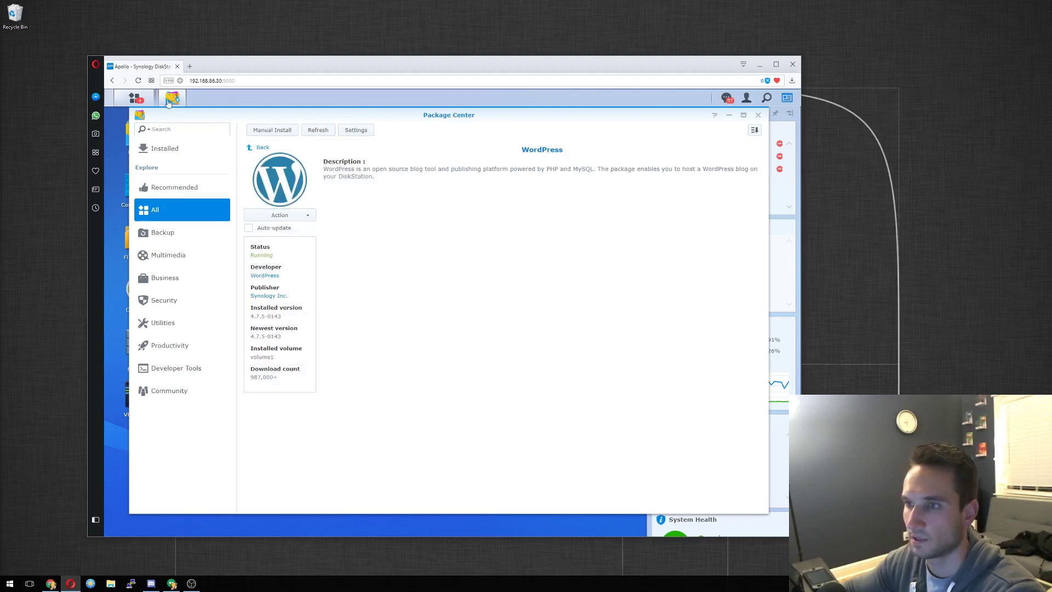
click(758, 116)
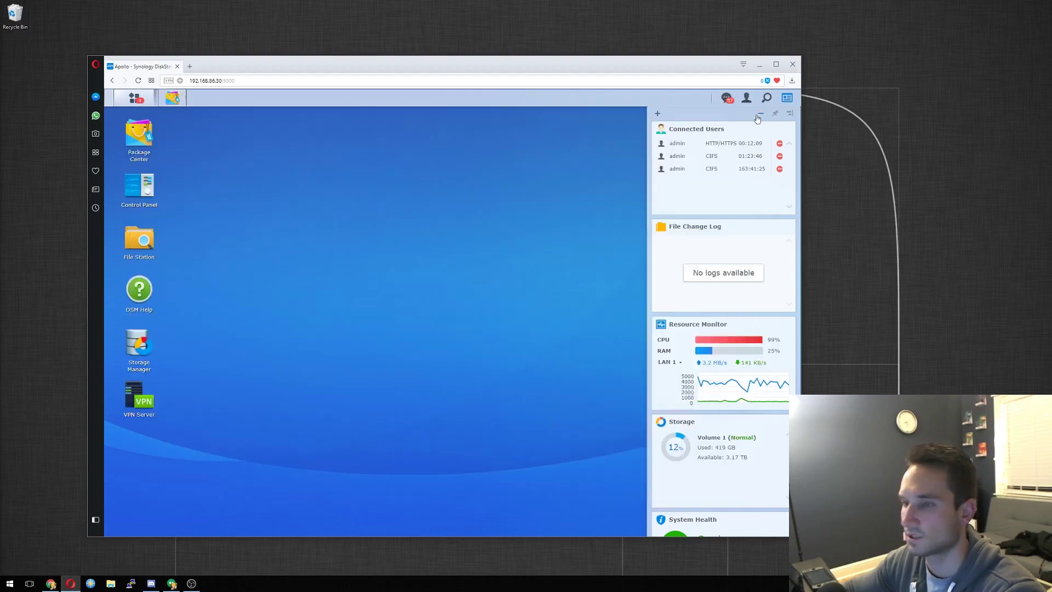
click(140, 99)
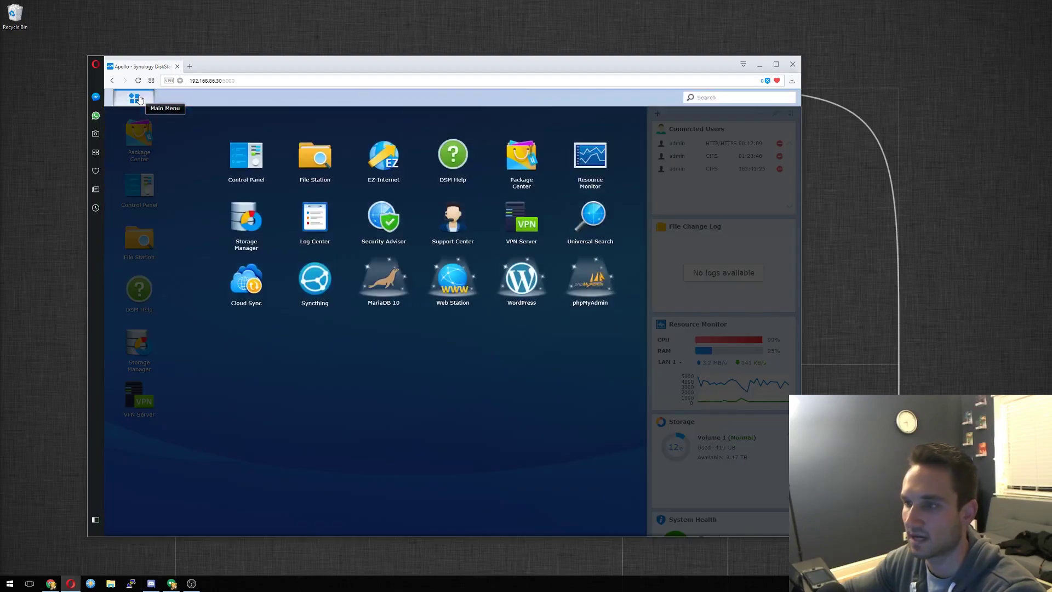
Launch Web Station, review its General Settings, and show the Virtual Host list.
click(451, 278)
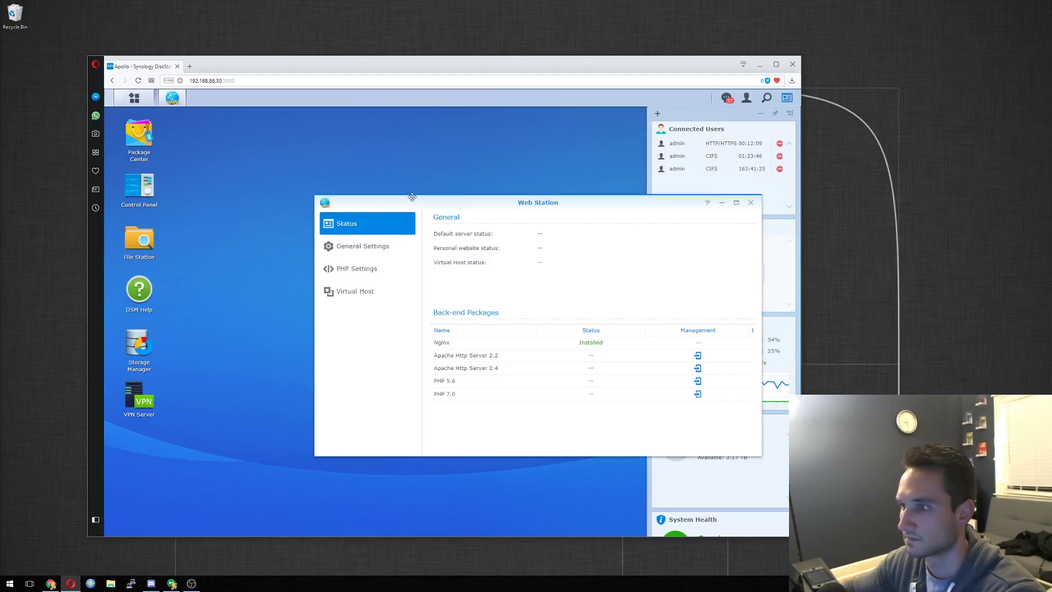
drag(419, 200, 333, 172)
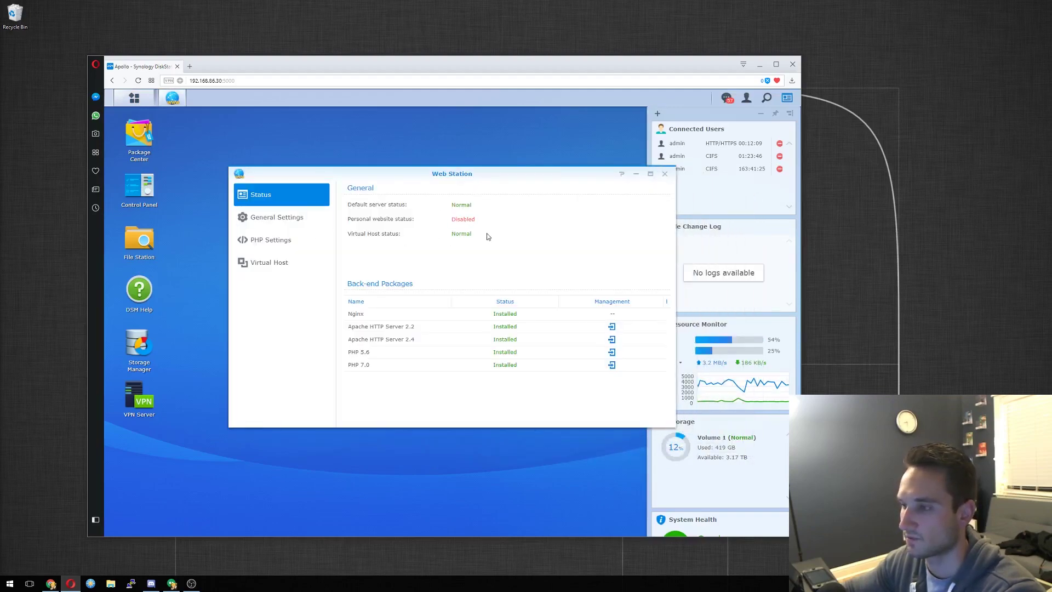
click(293, 220)
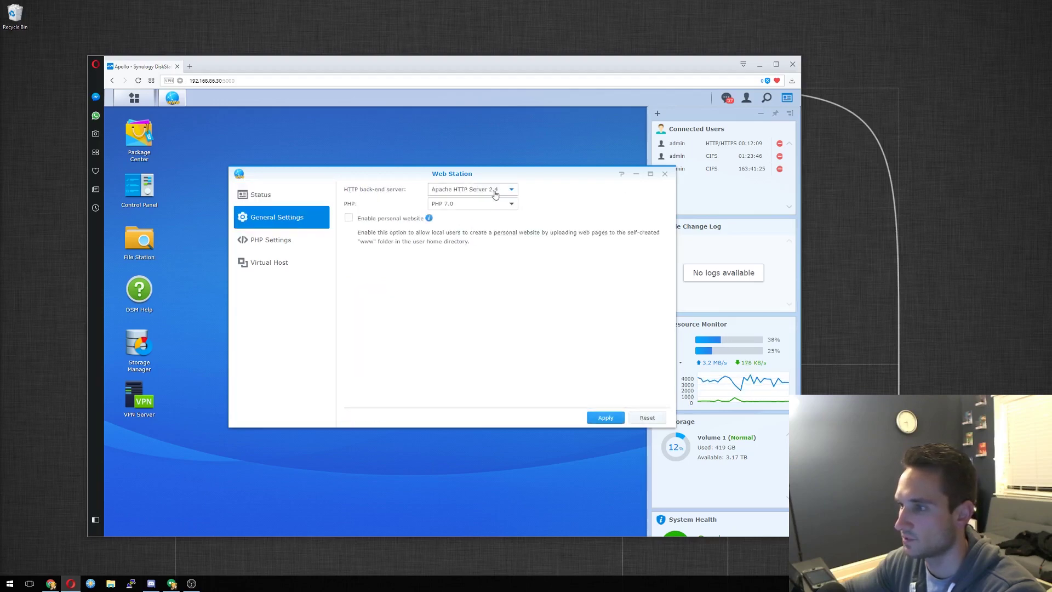
click(289, 244)
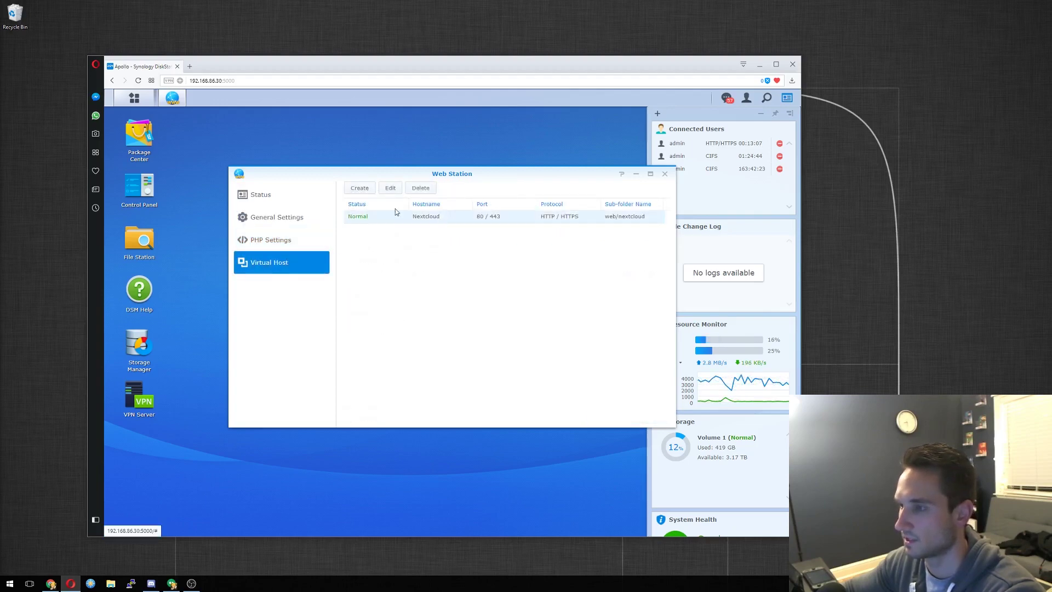
Edit the Nextcloud virtual host and change its hostname to wordpress.
click(389, 188)
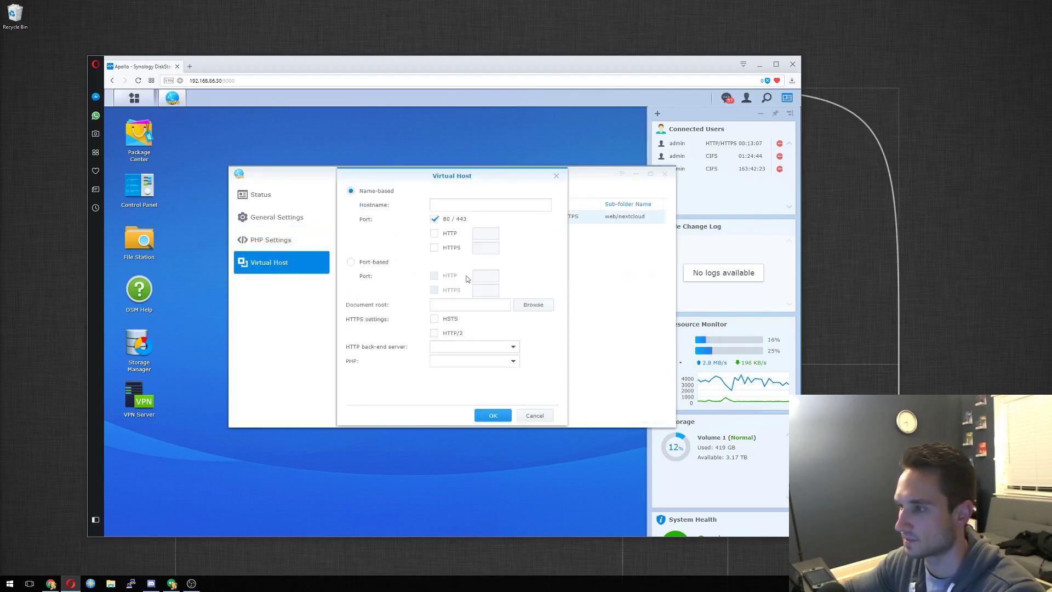
double_click(458, 206)
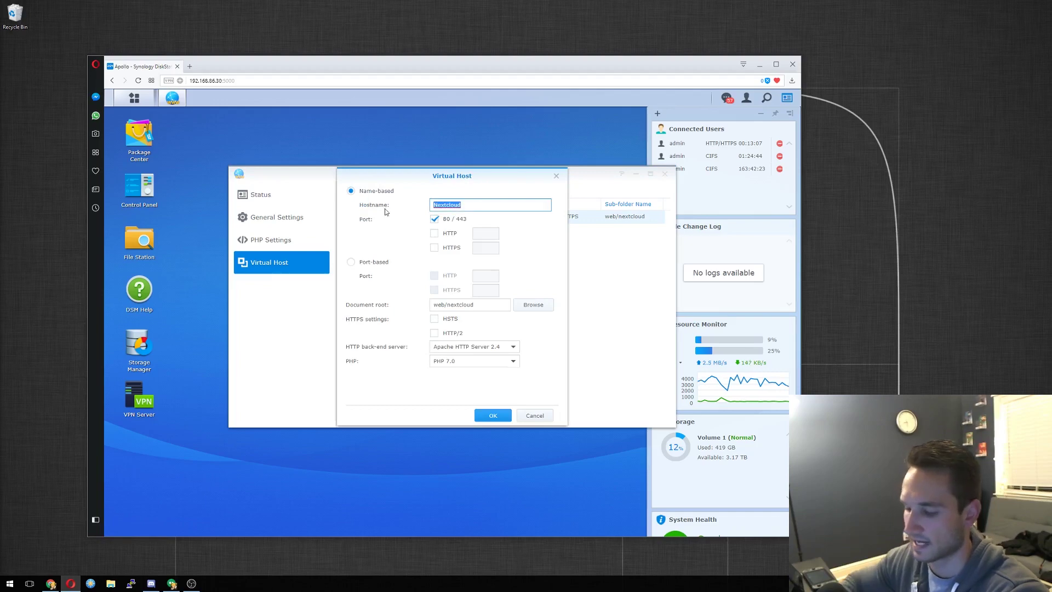
text(web)
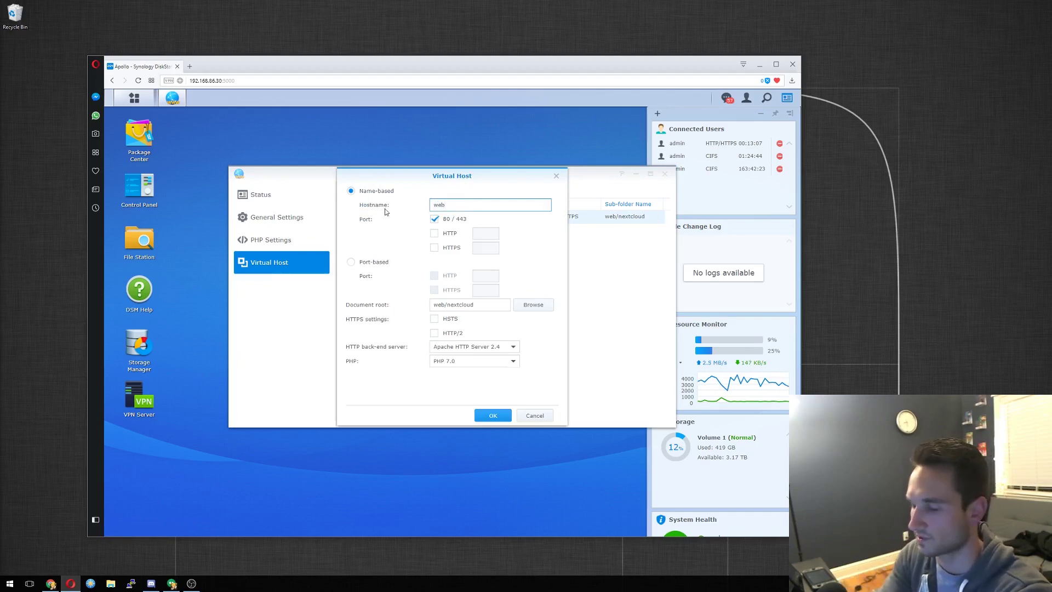
key(BackSpace)
text(ord)
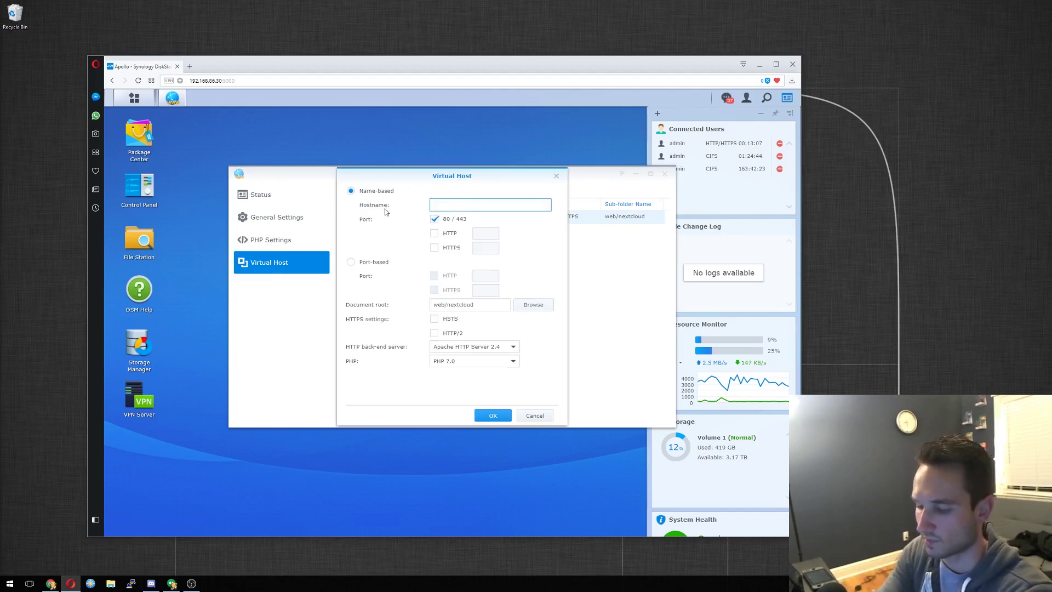
text(press)
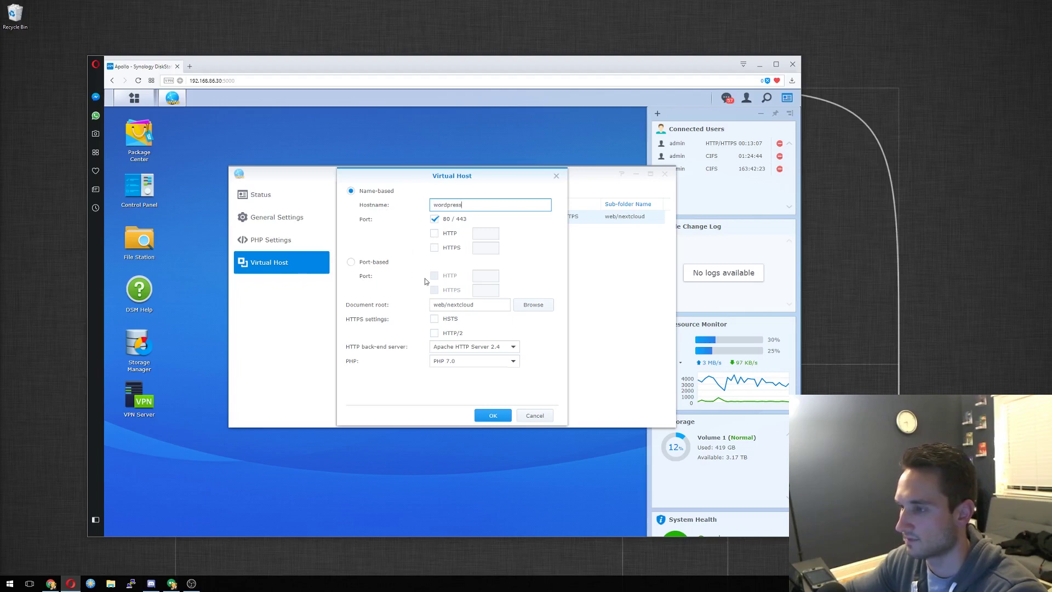
Select the Document root field and bring up File Station from the taskbar.
click(483, 308)
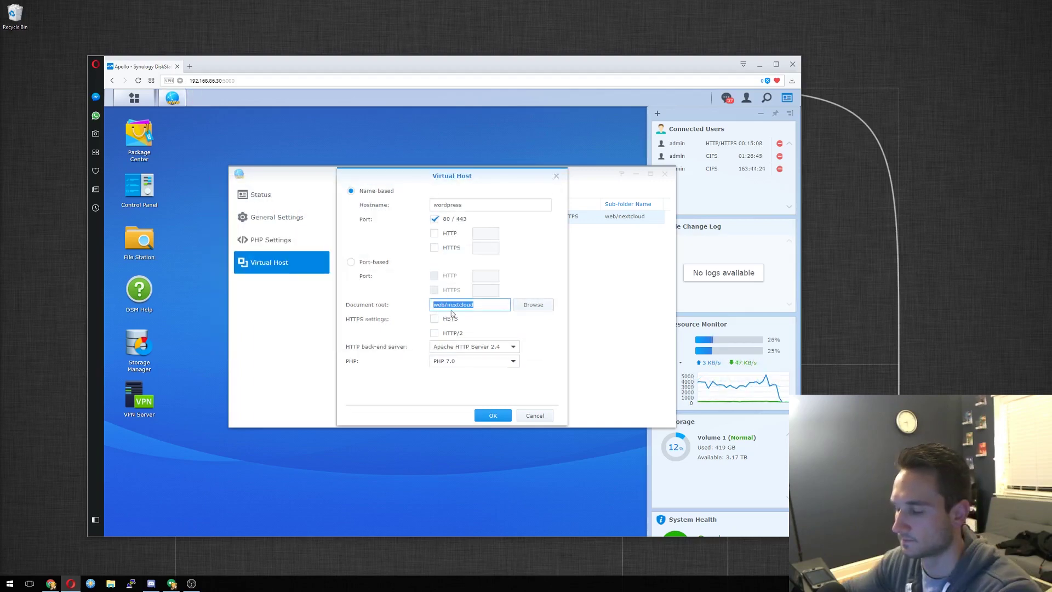
click(435, 308)
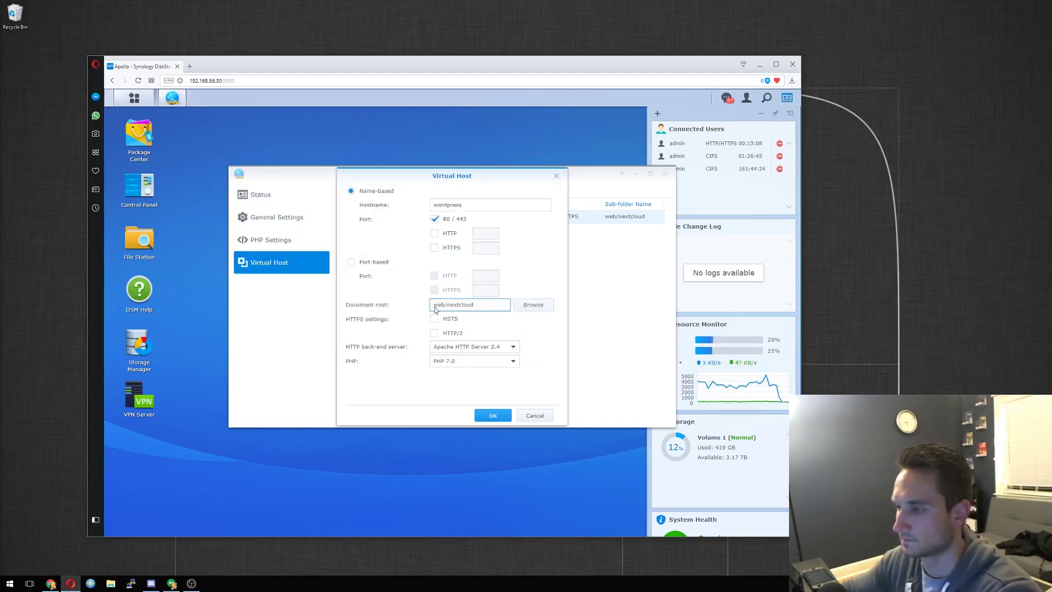
click(143, 244)
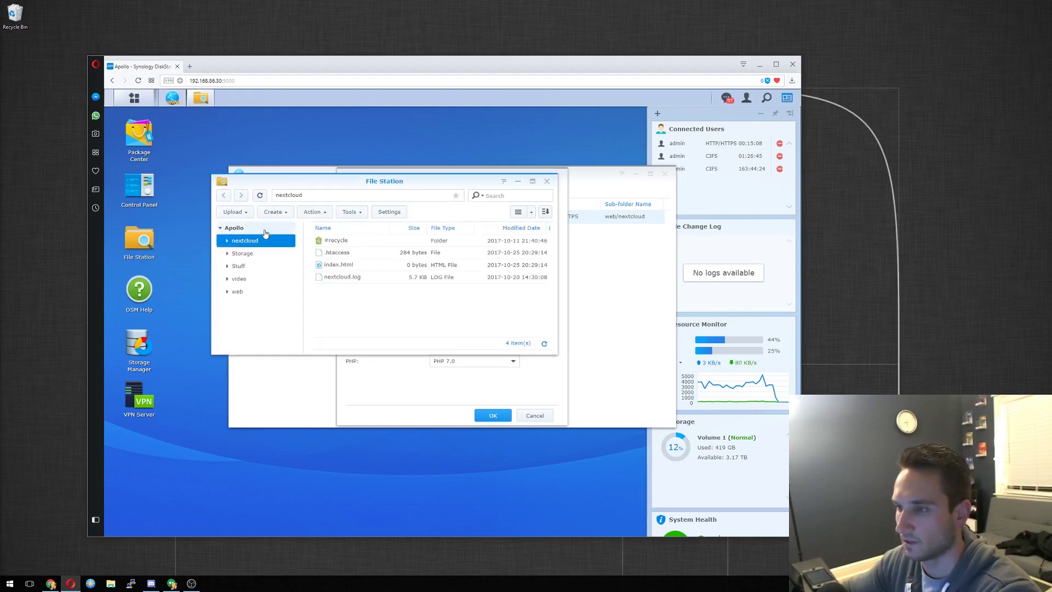
Create a new shared folder named Wordpress on Volume 1.
click(287, 213)
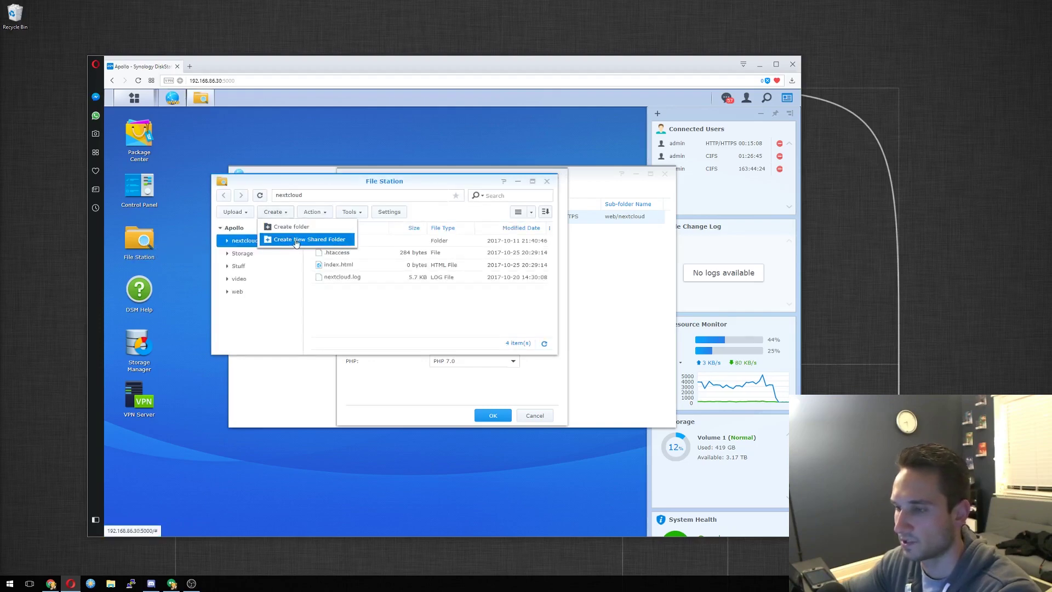
click(296, 241)
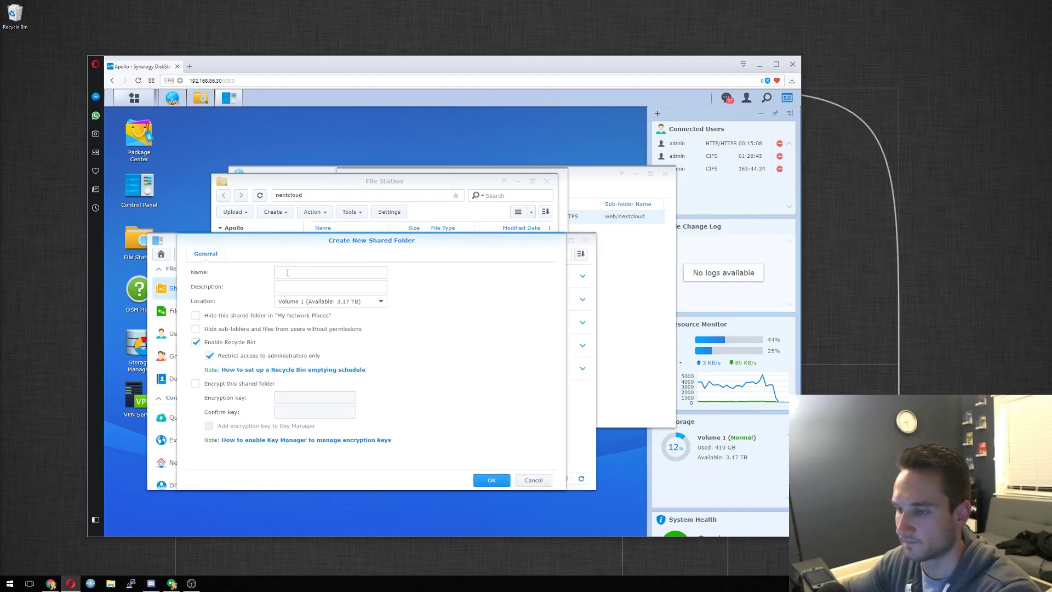
click(288, 273)
text(We)
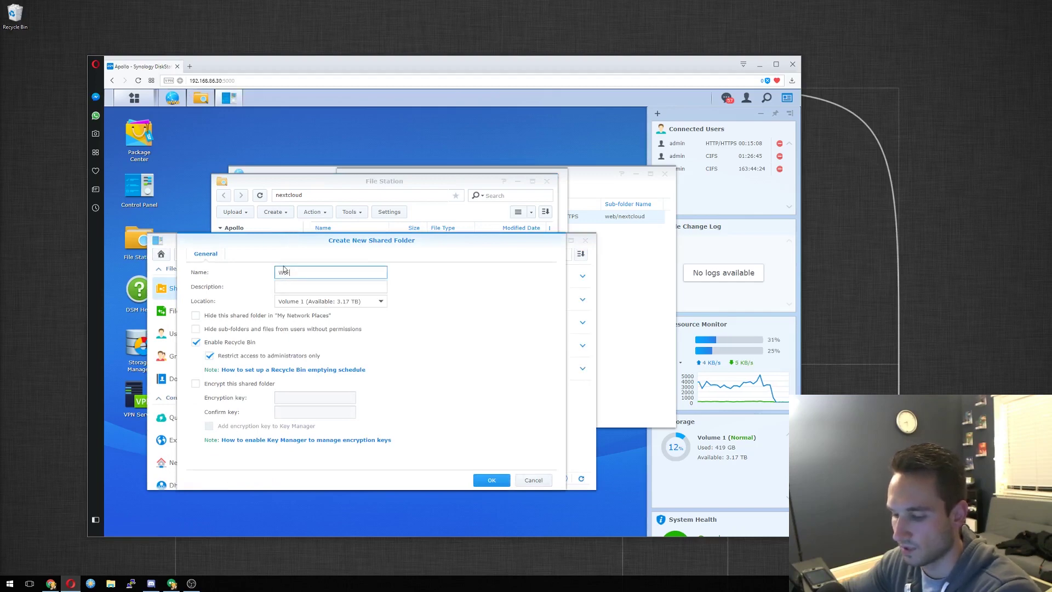
text(rdpress)
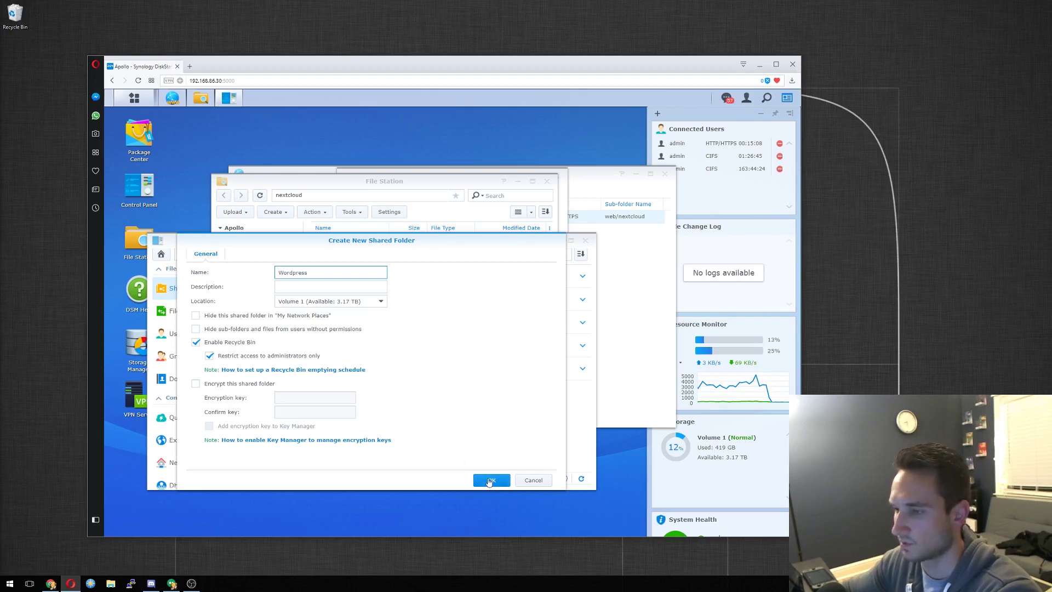
click(485, 481)
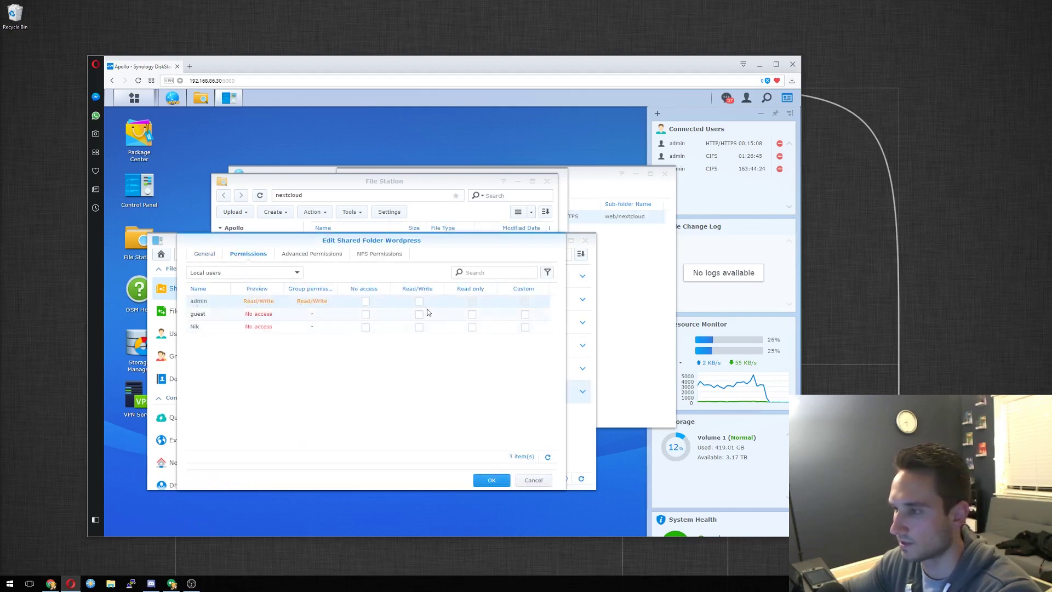
Review the Wordpress folder's settings tabs and user categories, widening the name column.
click(298, 273)
click(259, 274)
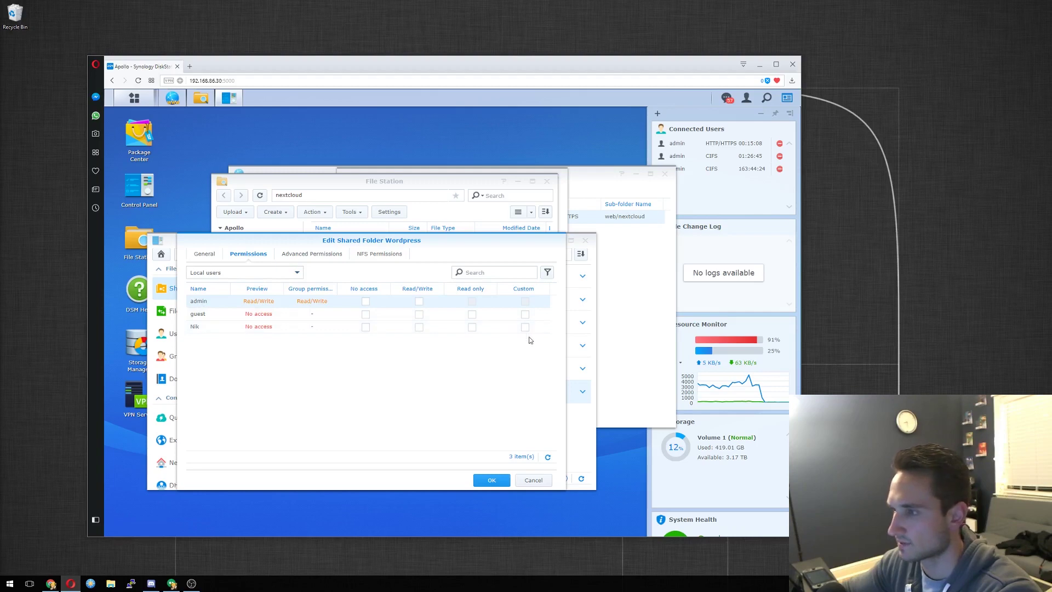
click(311, 253)
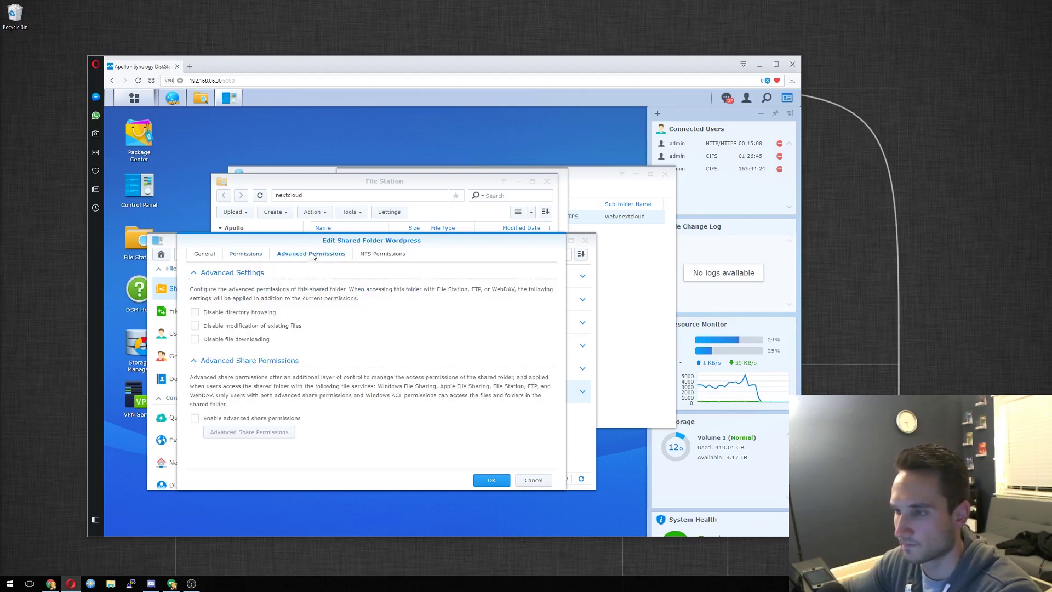
click(253, 255)
click(209, 255)
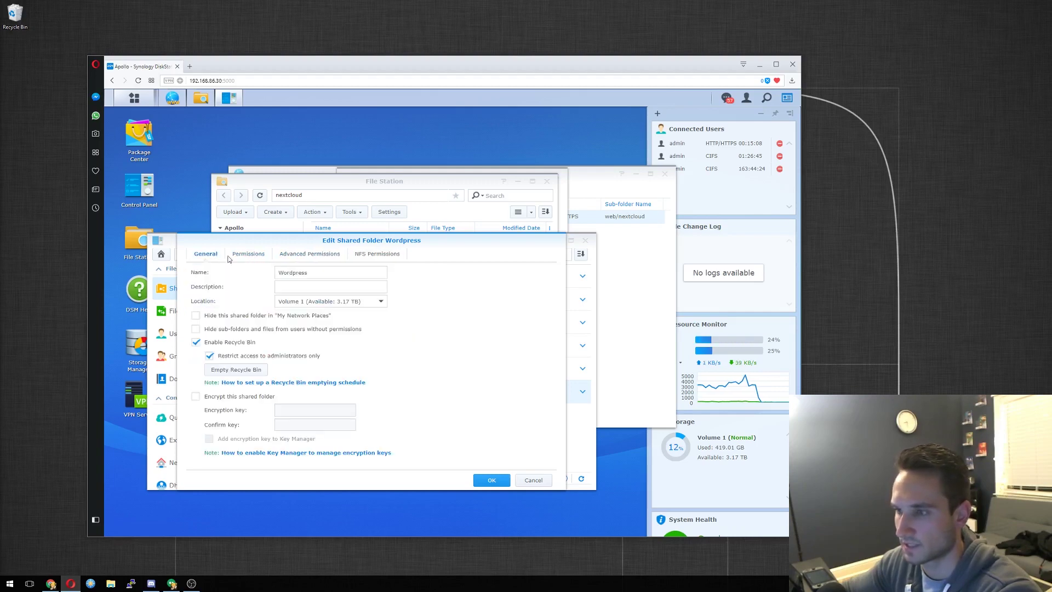
click(247, 255)
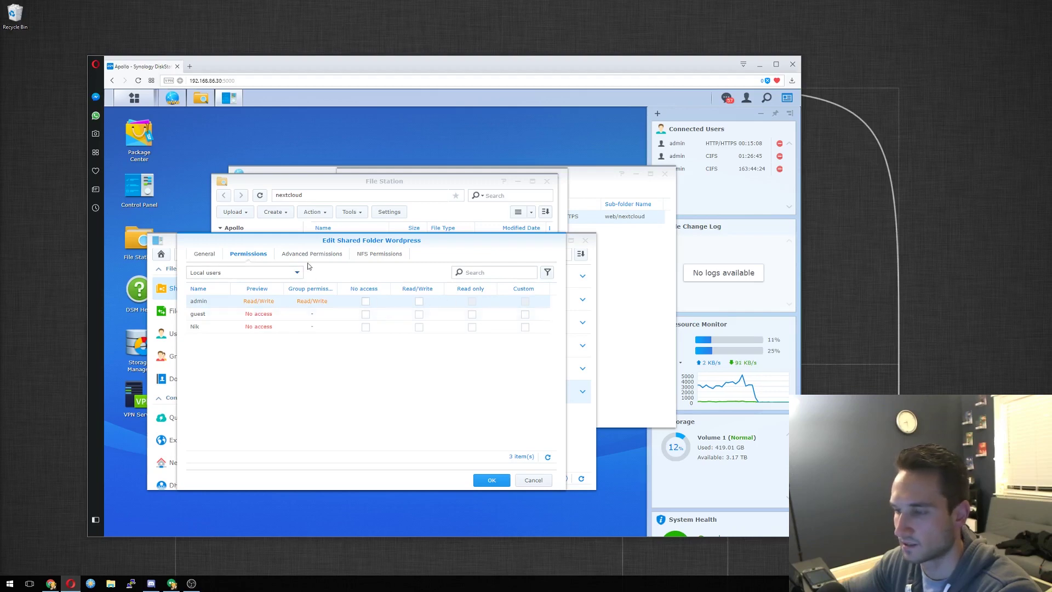
click(291, 275)
click(248, 288)
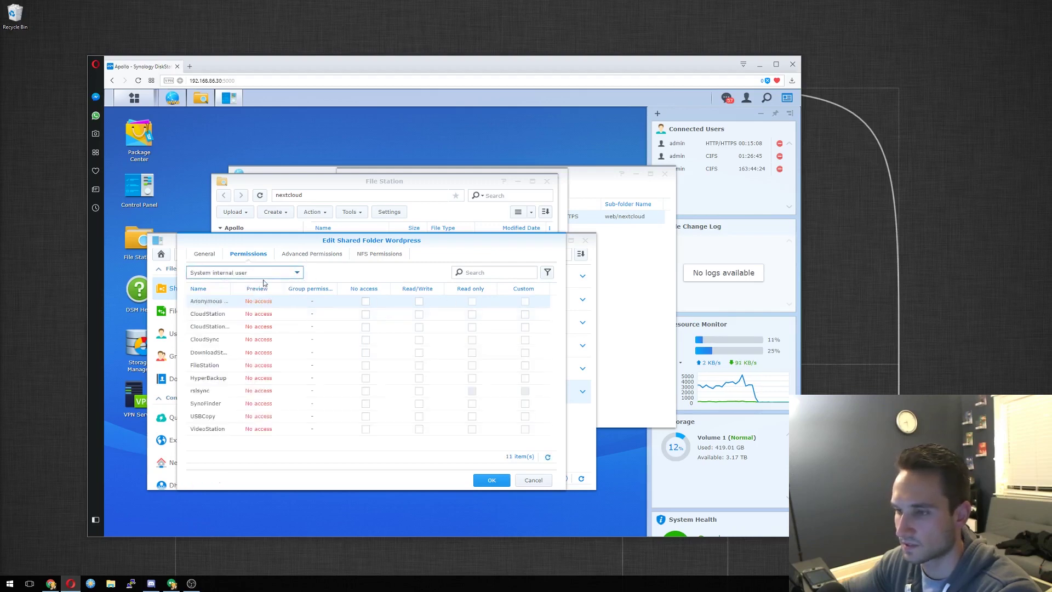
click(267, 274)
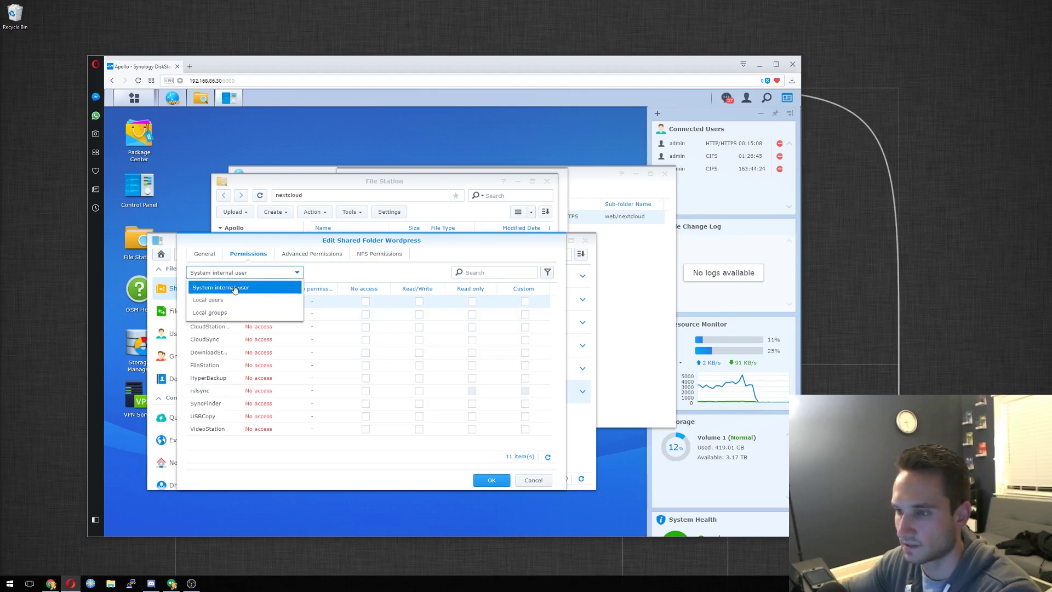
click(236, 288)
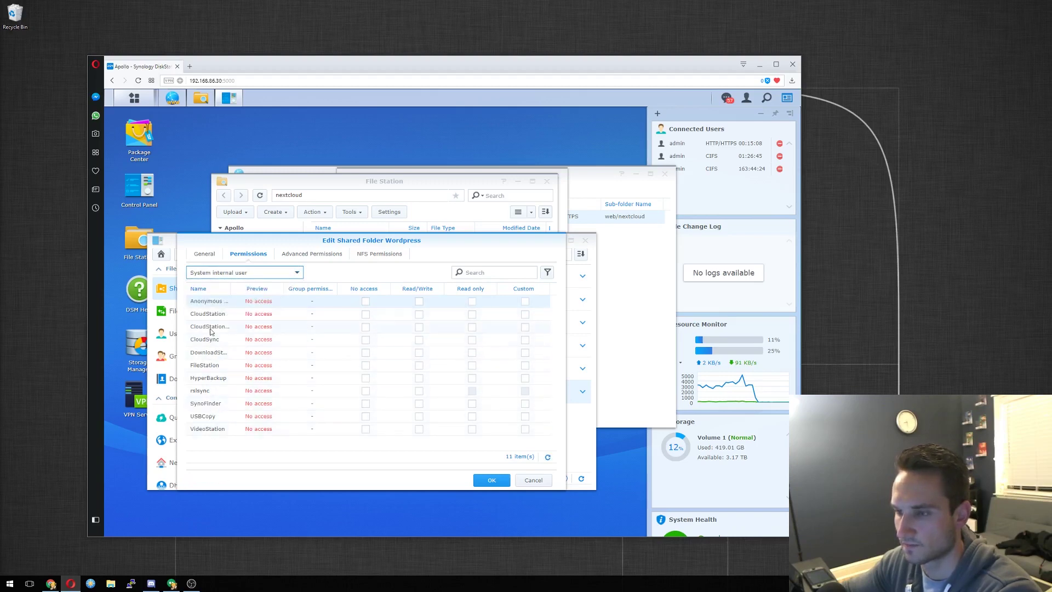
drag(231, 289, 274, 290)
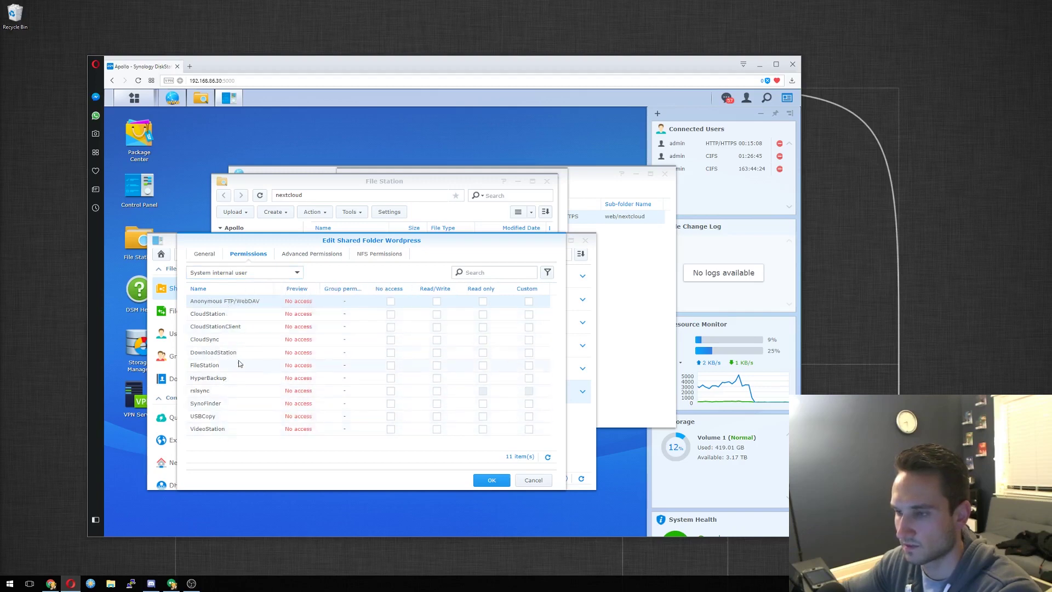
List local groups, grant http Read/Write on Wordpress, and save.
click(262, 276)
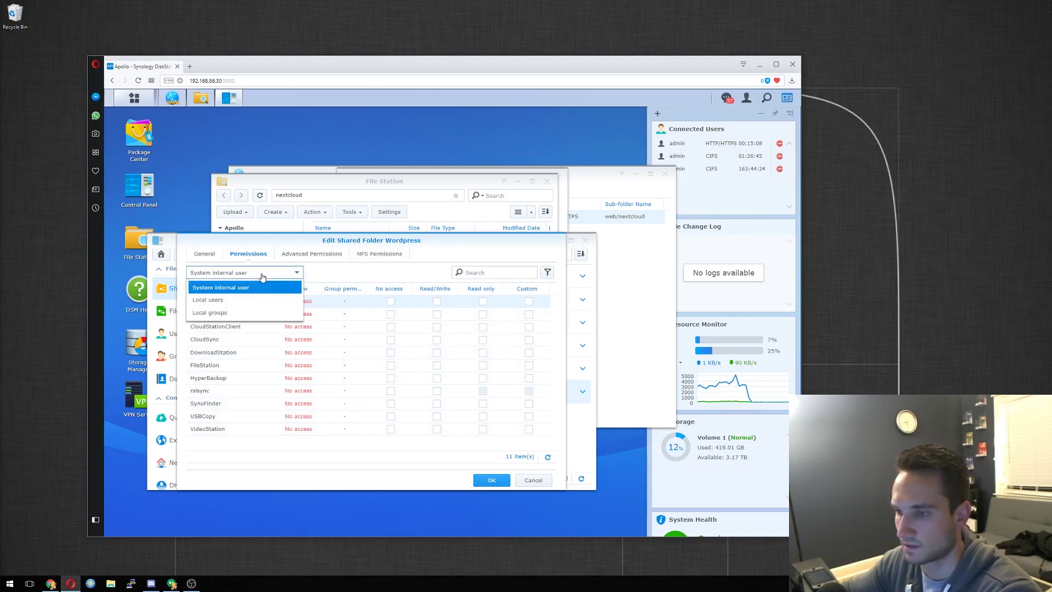
click(208, 312)
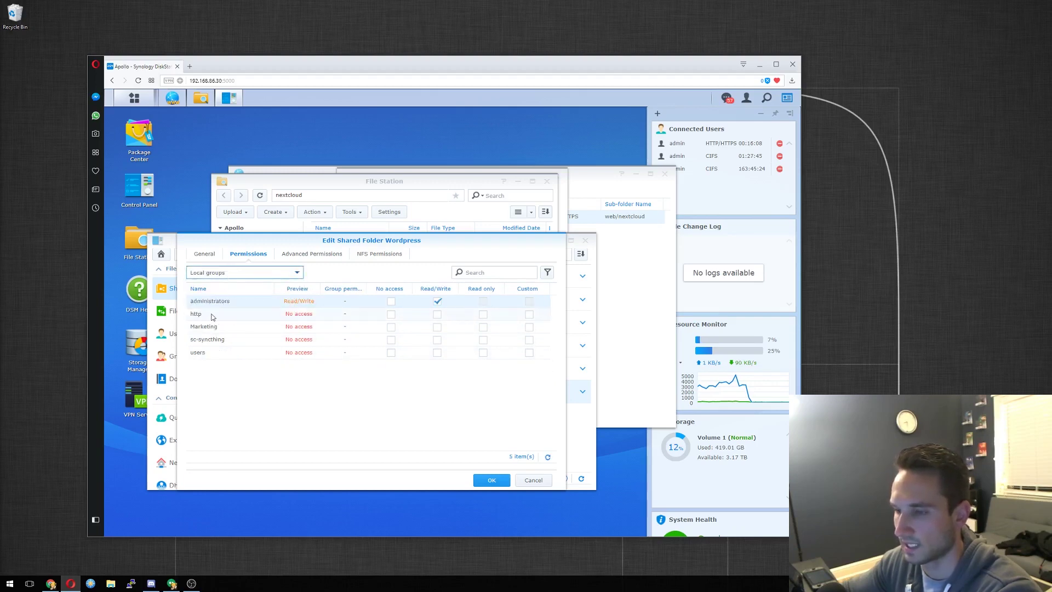
click(437, 314)
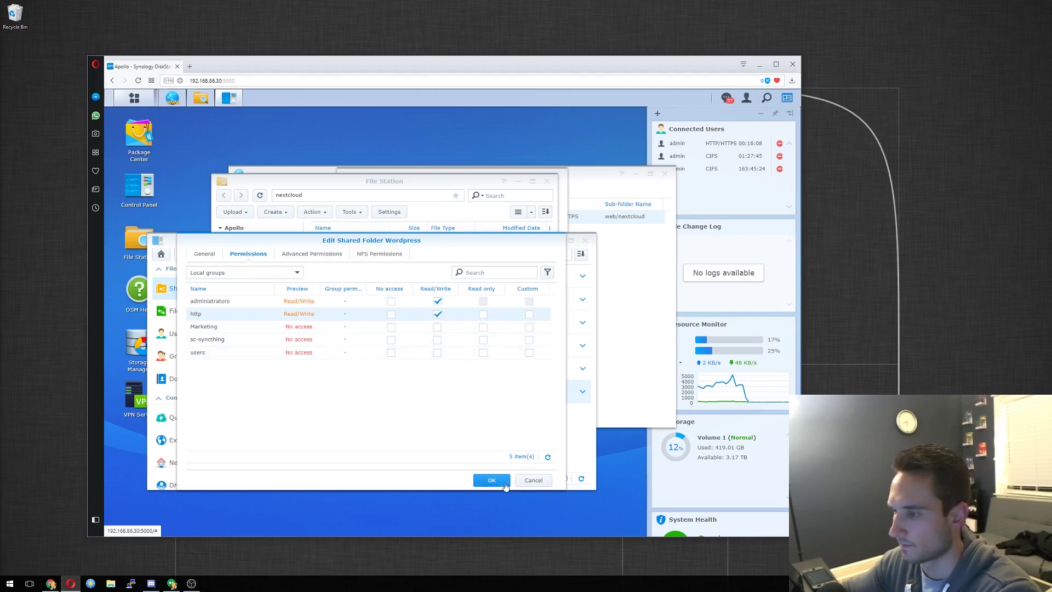
click(369, 253)
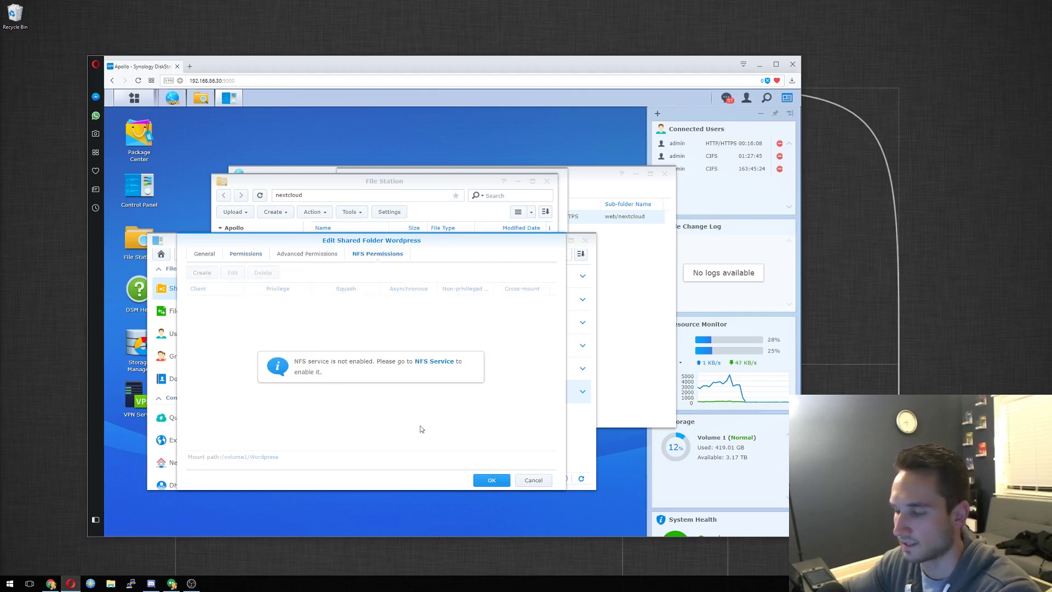
click(492, 481)
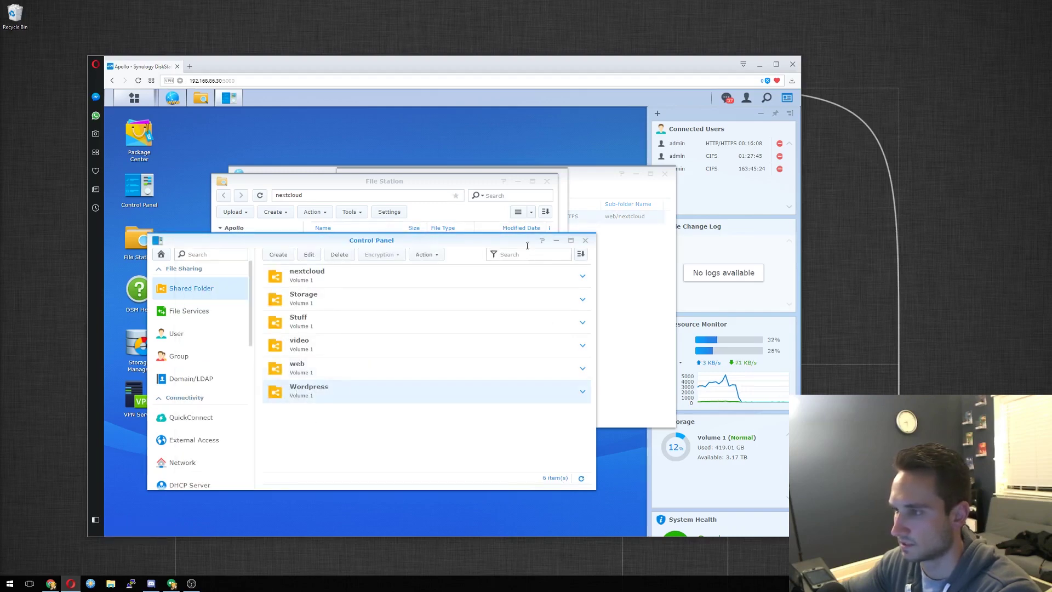
Close Control Panel and File Station, set the document root to Wordpress, and save the host.
click(585, 242)
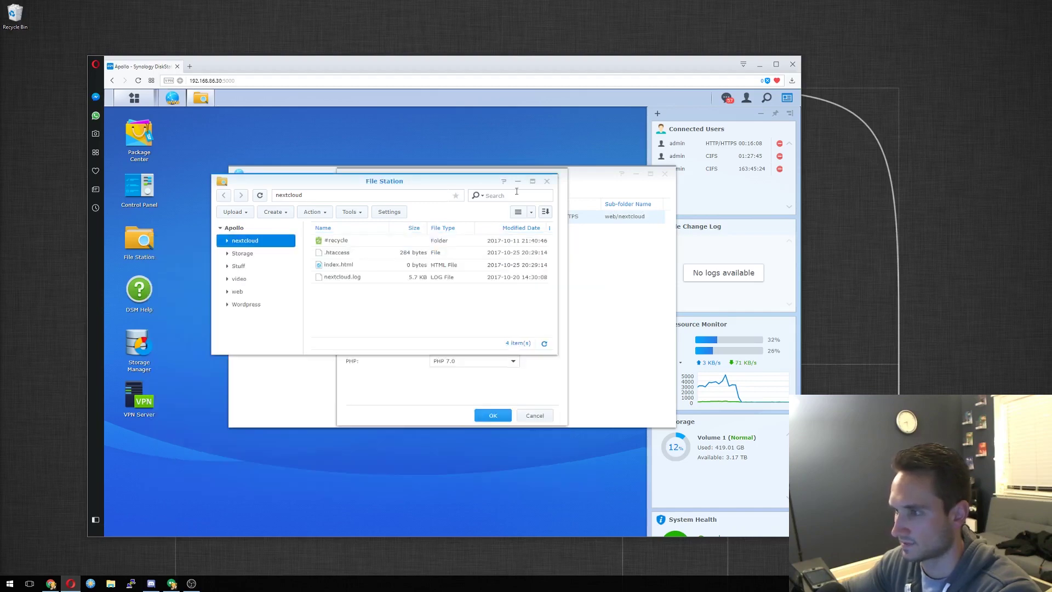
click(546, 182)
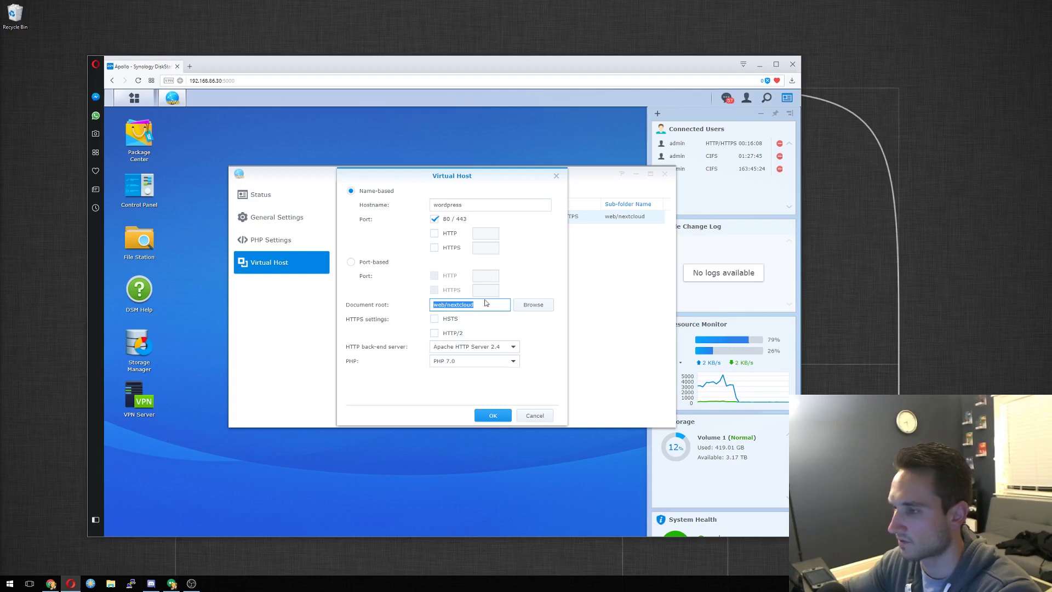
click(531, 305)
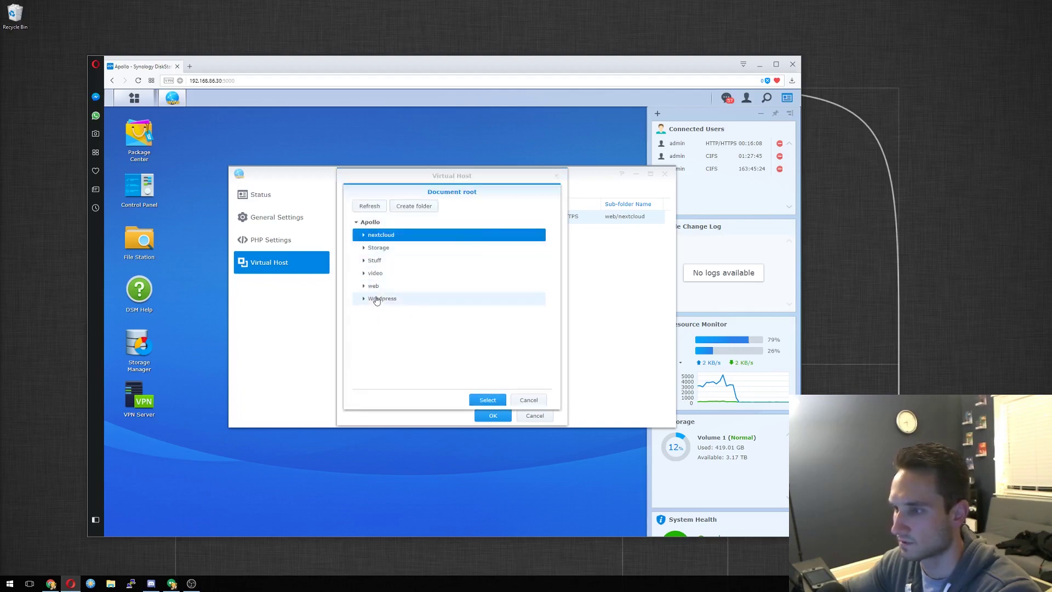
click(378, 299)
click(486, 400)
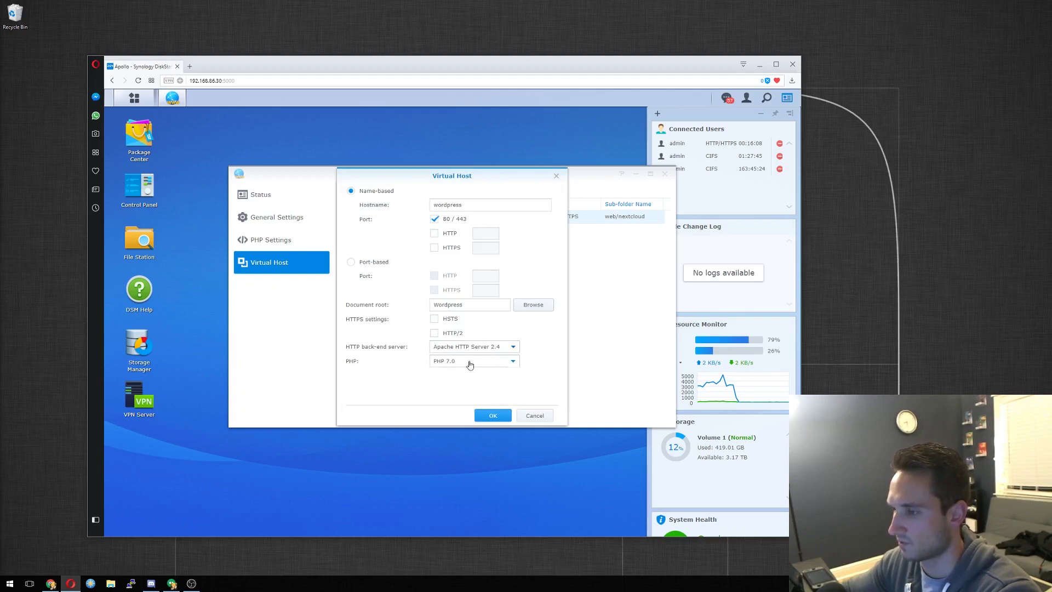
click(500, 419)
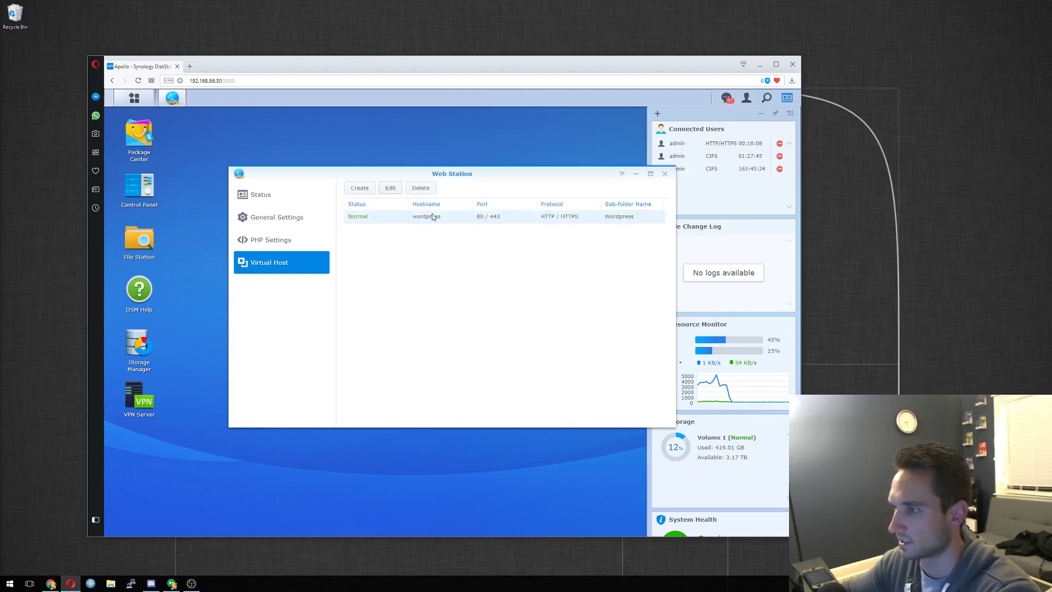
Move the Web Station window aside and open a new Speed Dial tab in Opera.
drag(502, 174, 472, 171)
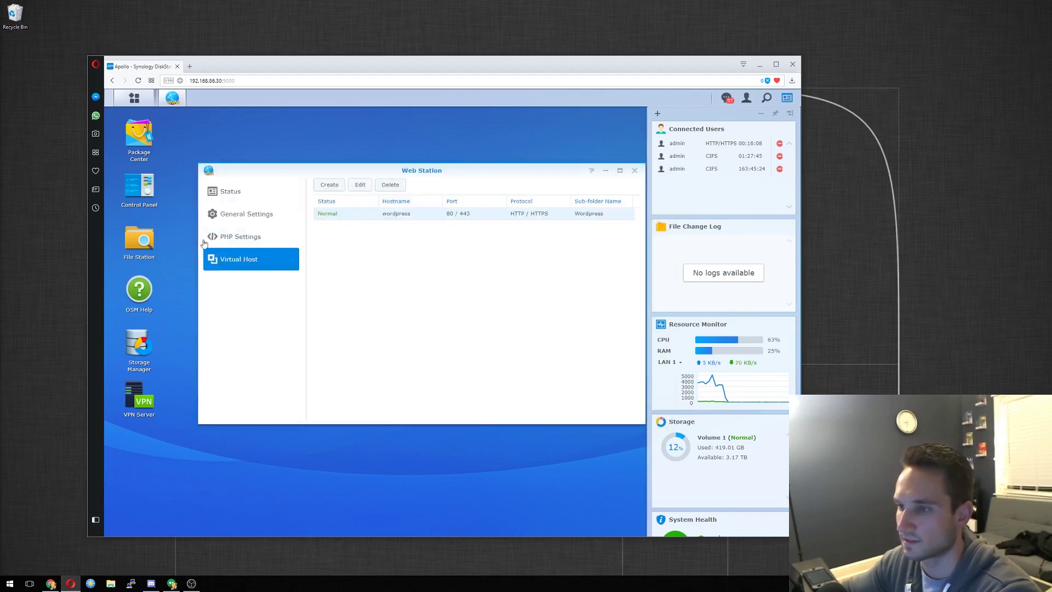
click(189, 67)
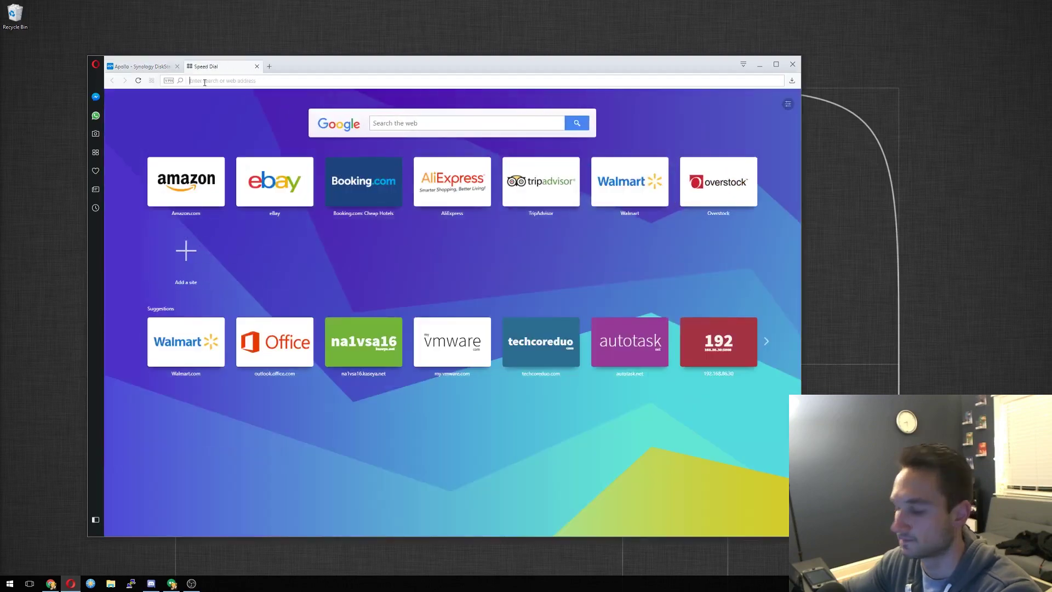
Load 192.168.86.30/wordpress in the new tab to reach the WordPress language picker.
text(192.168.86)
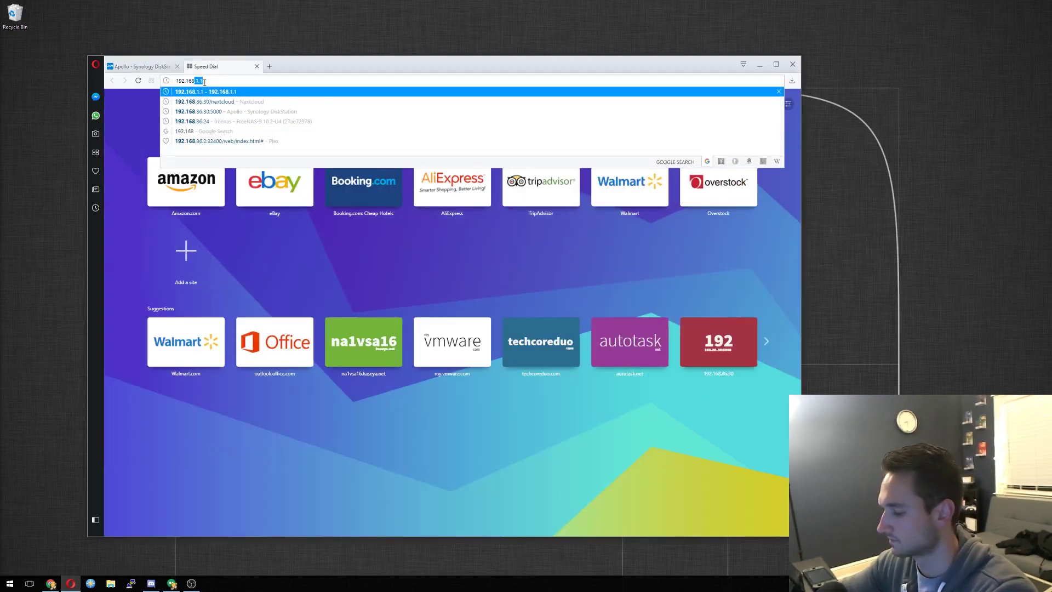
text(.30)
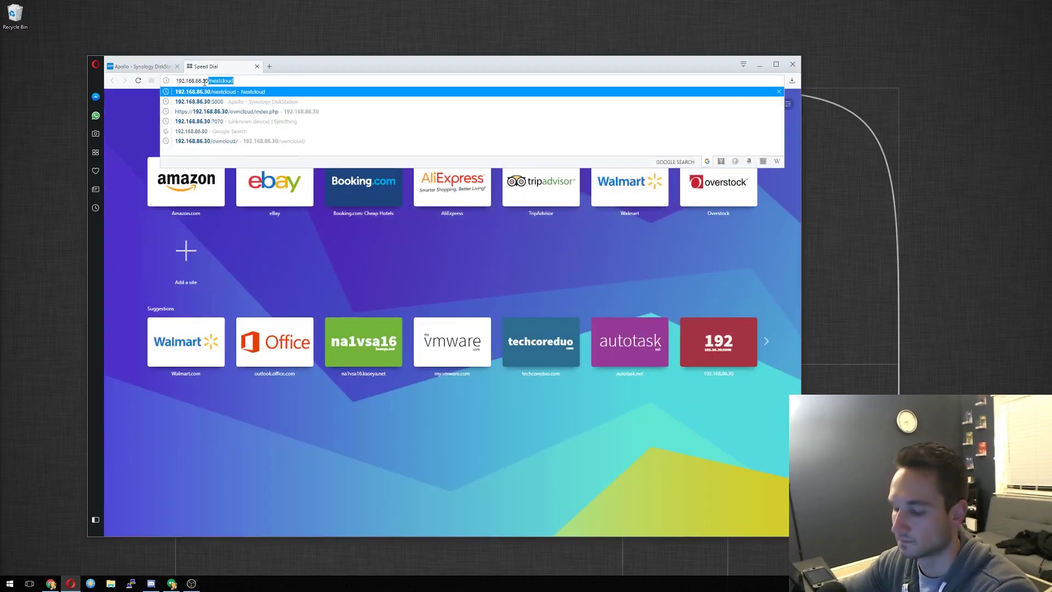
key(Return)
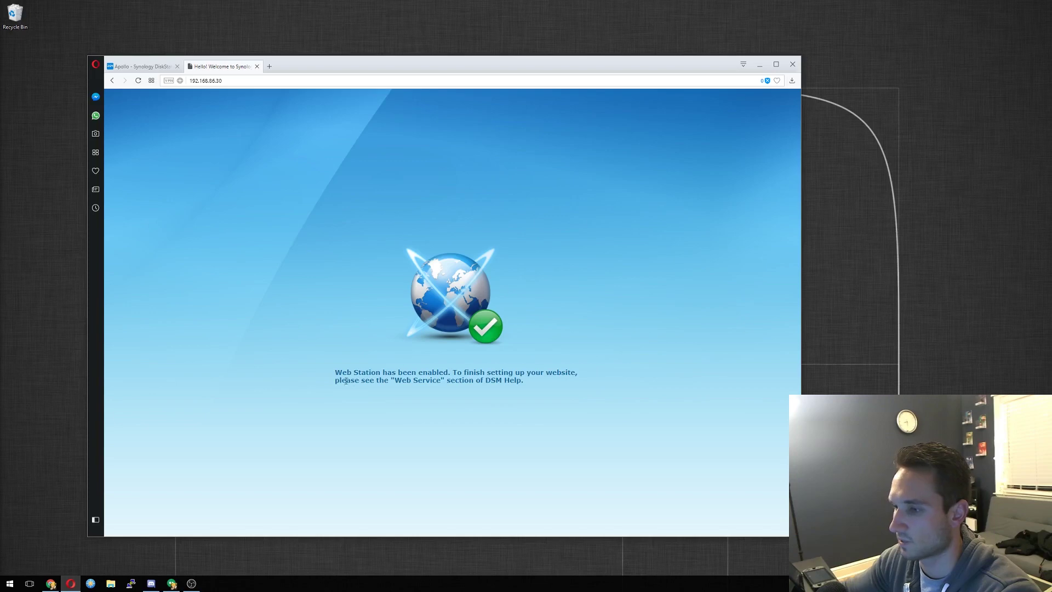
click(227, 81)
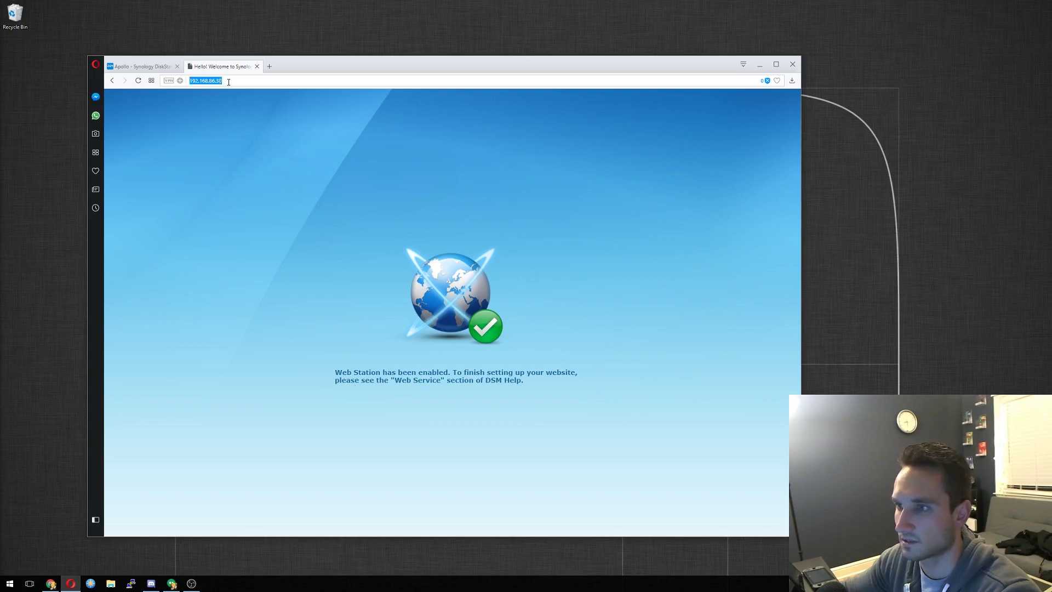
click(239, 79)
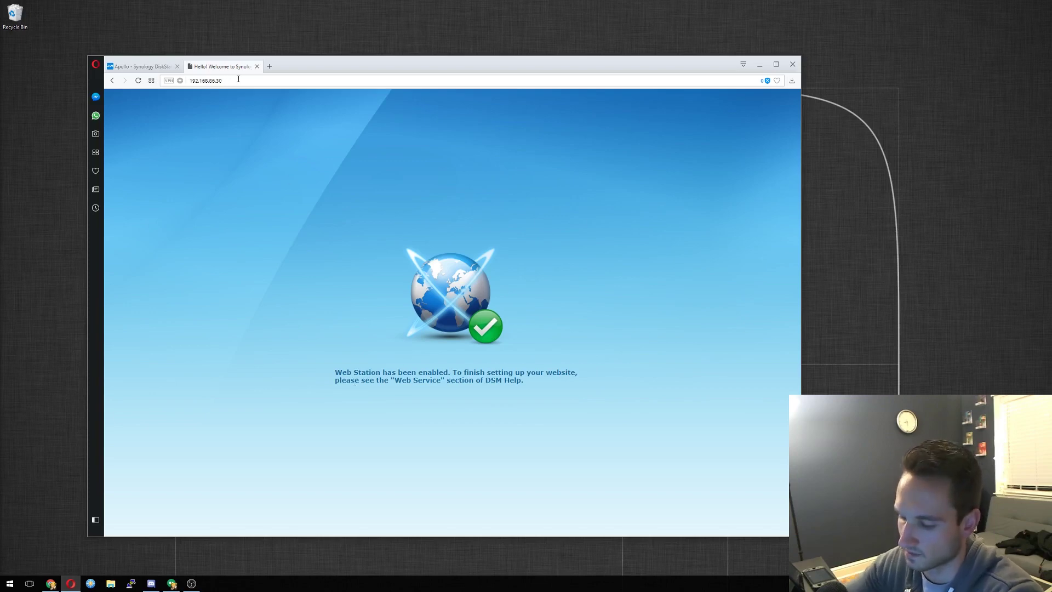
text(/wordpr)
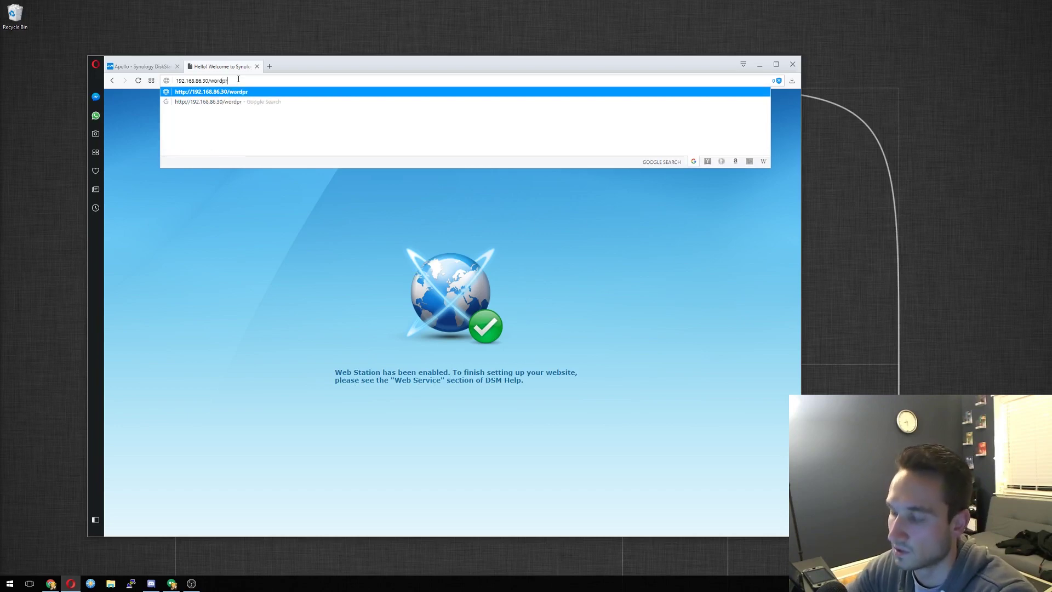
text(ess)
key(Return)
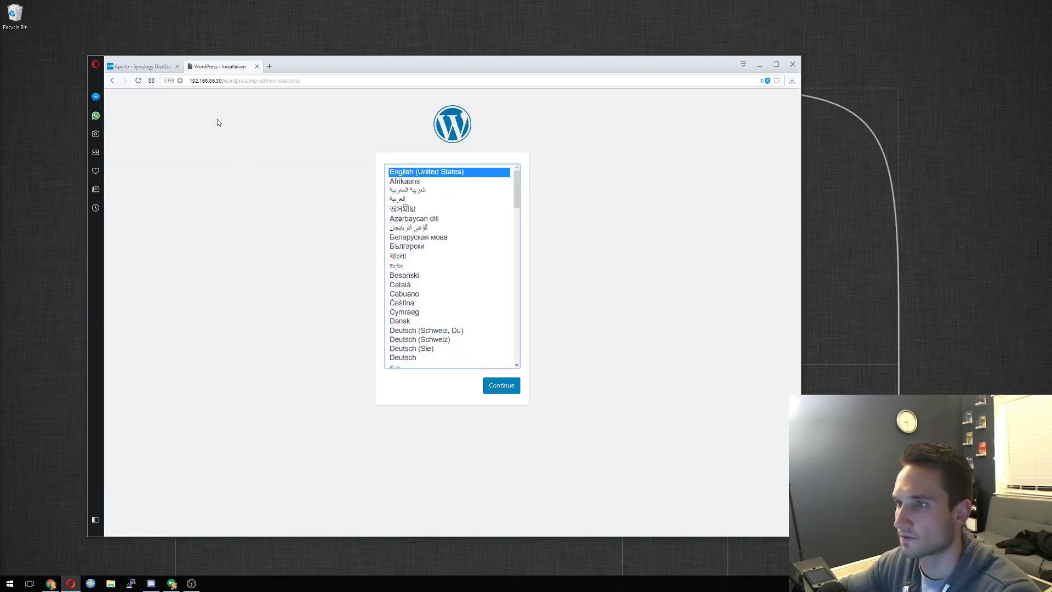
Continue in English (United States) and fill in the site title, admin username and a short password.
click(501, 386)
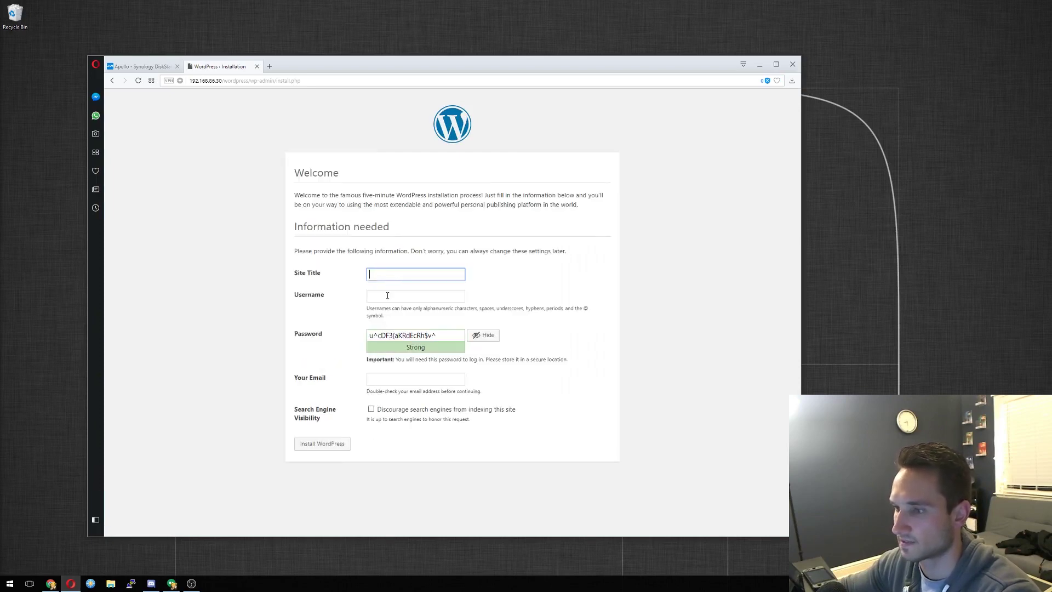
click(381, 272)
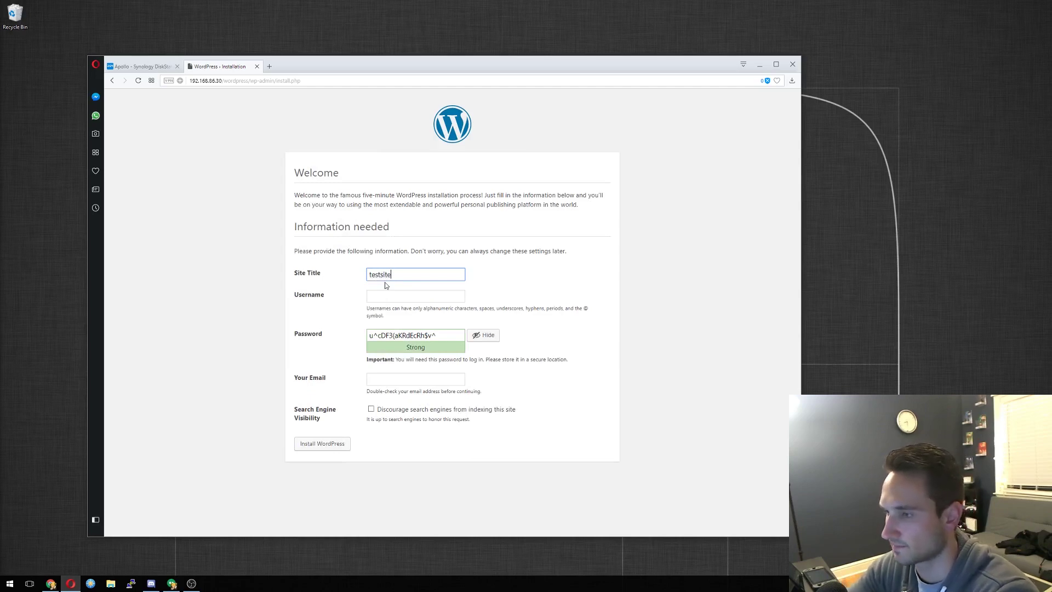
key(Tab)
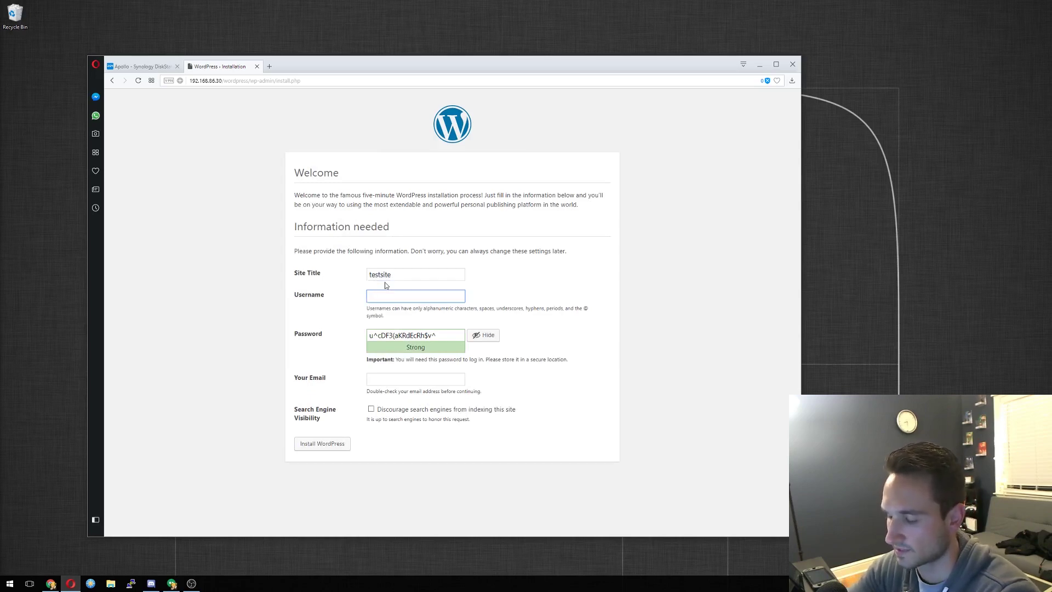
text(Nik)
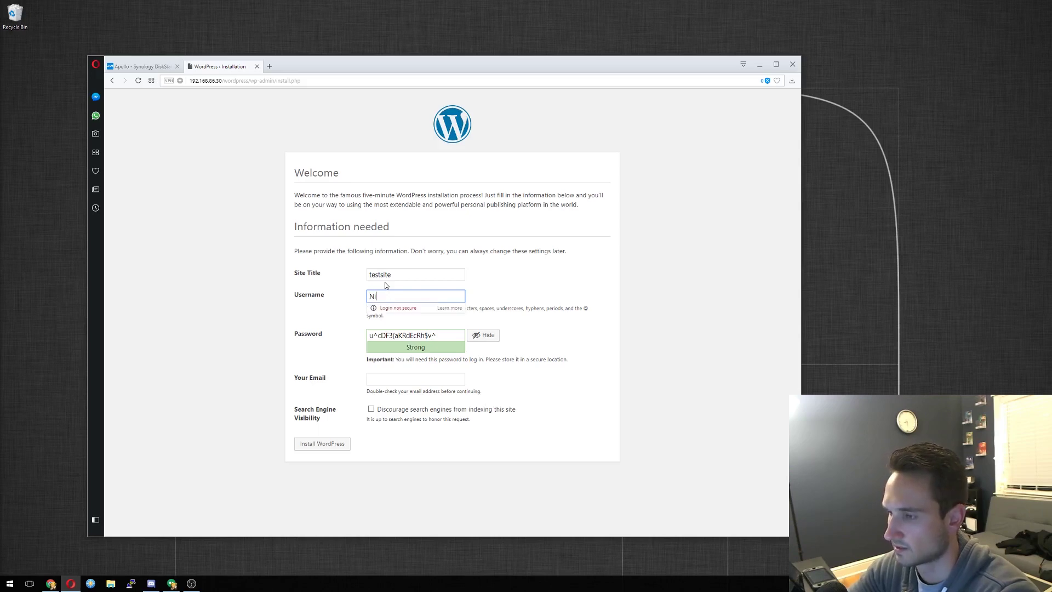
key(Tab)
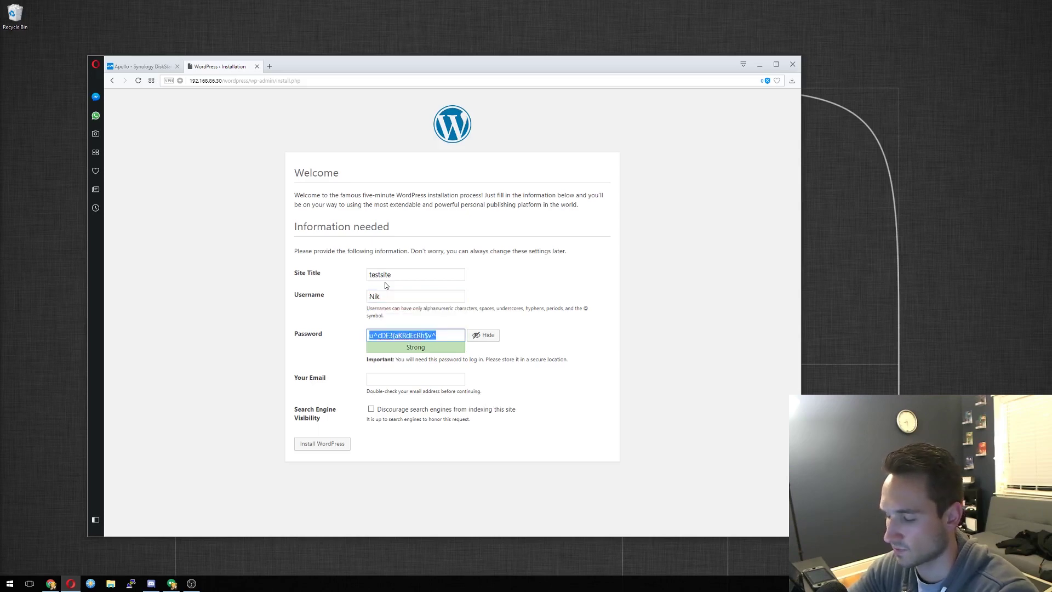
text(te)
key(Tab)
key(Tab)
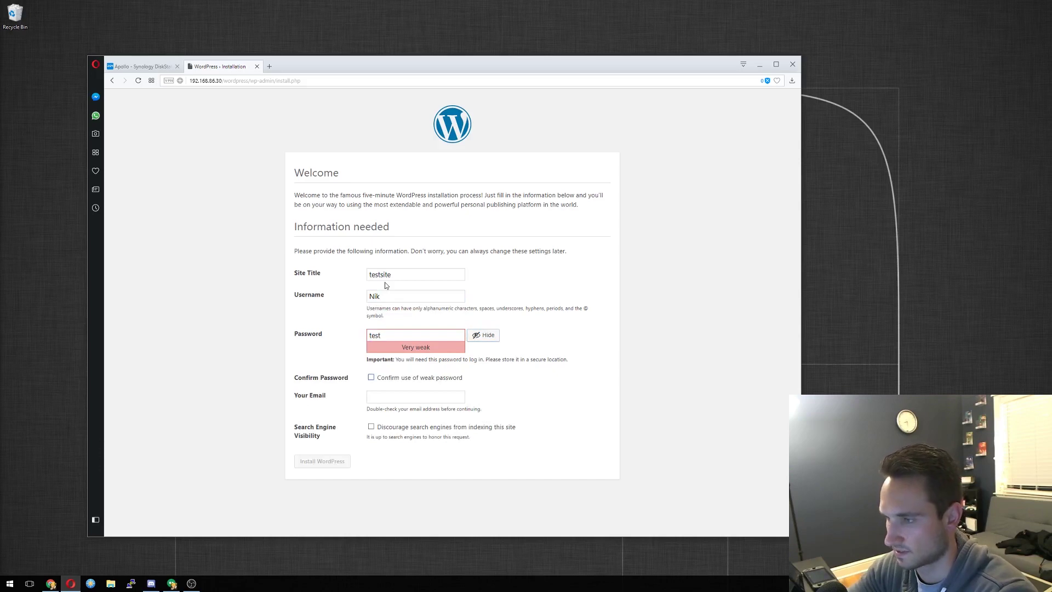
key(Tab)
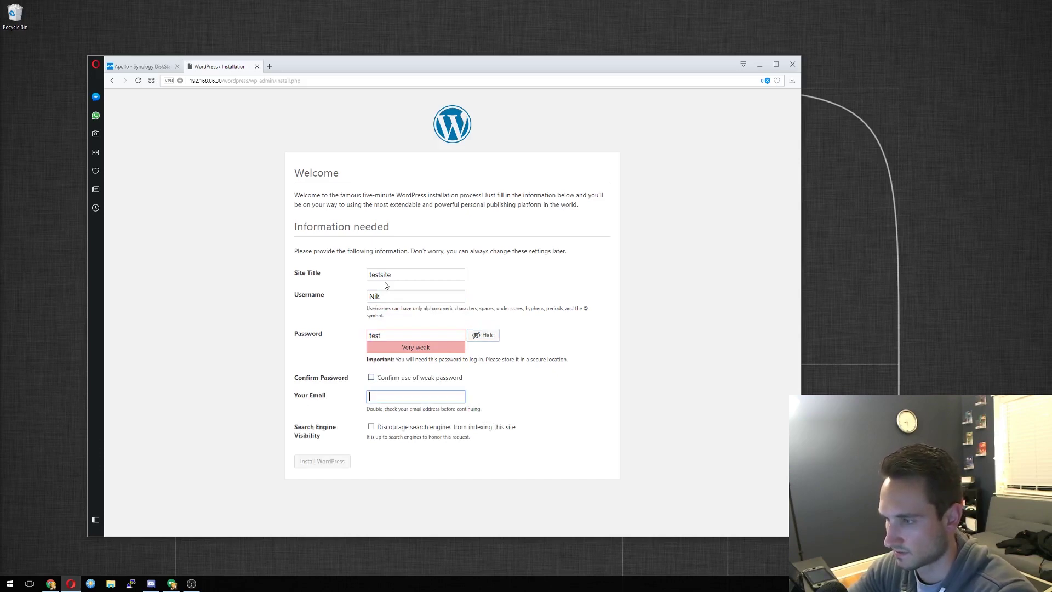
Confirm use of the weak password, start the admin email, and submit the install form.
click(376, 380)
click(378, 396)
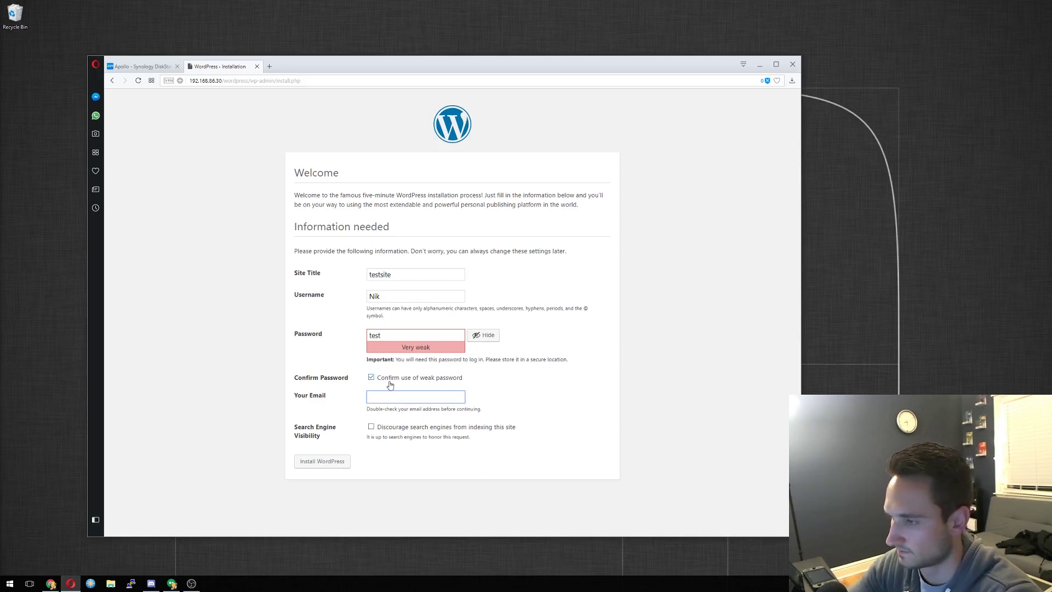
key(BackSpace)
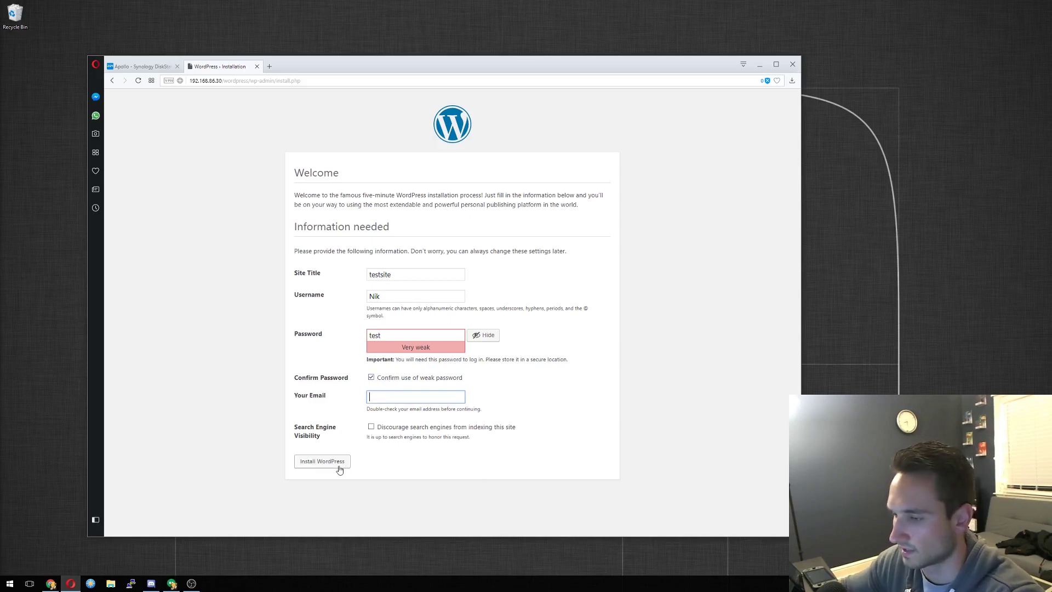
click(344, 461)
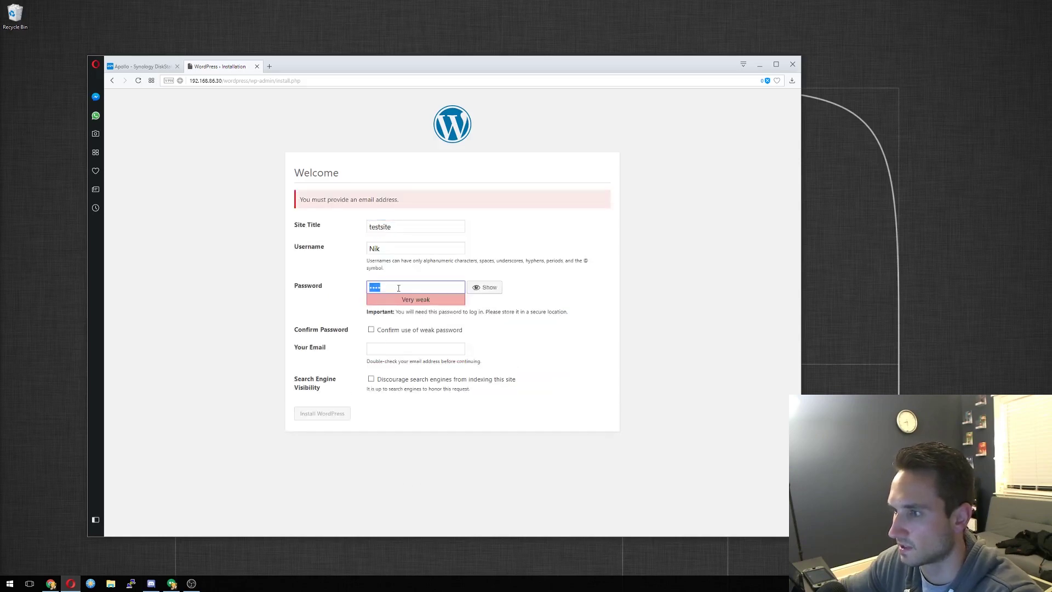
Complete the admin email address and re-confirm the weak password to finish installing.
click(398, 288)
click(399, 350)
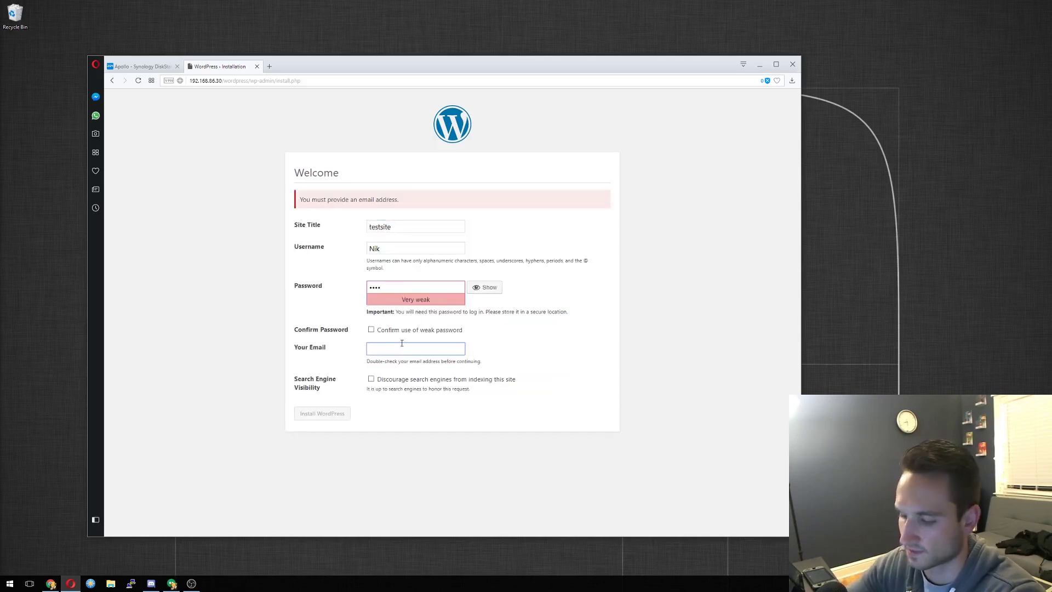
text(test@te)
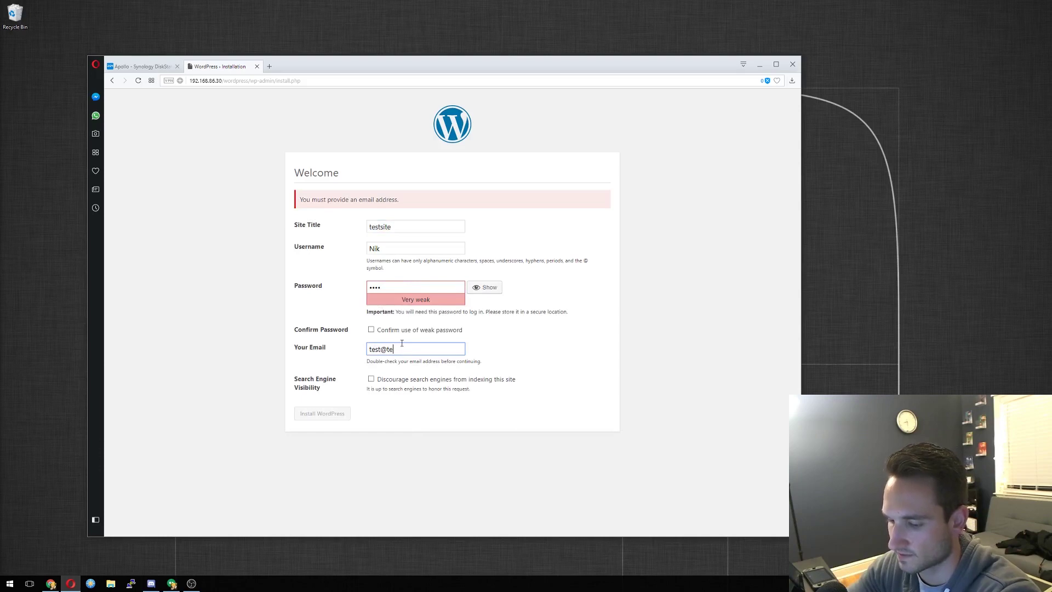
text(.com)
click(387, 330)
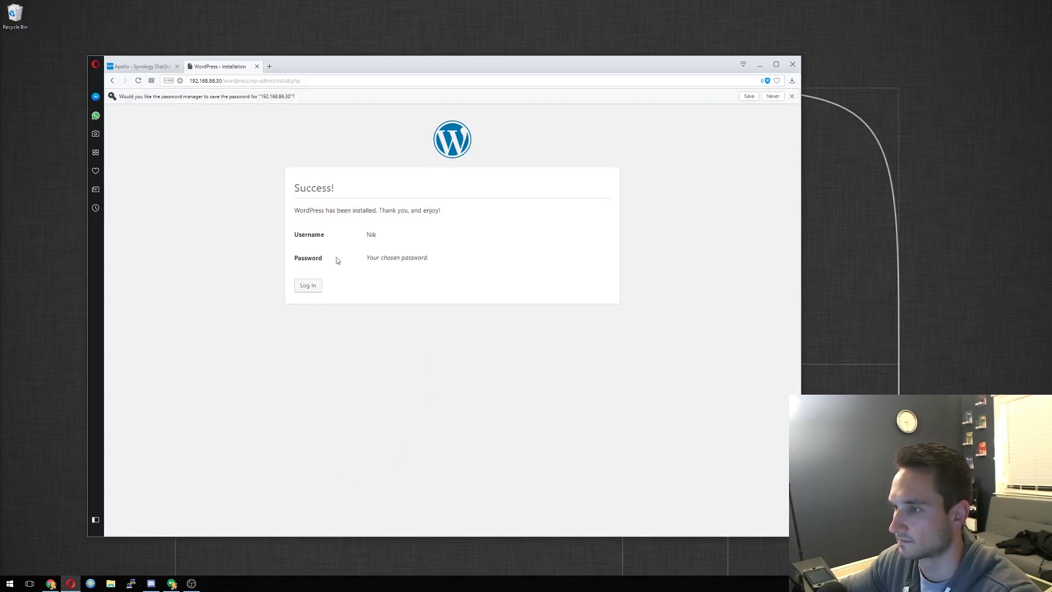
Go to the login page and try logging in with a short username and the password.
click(307, 284)
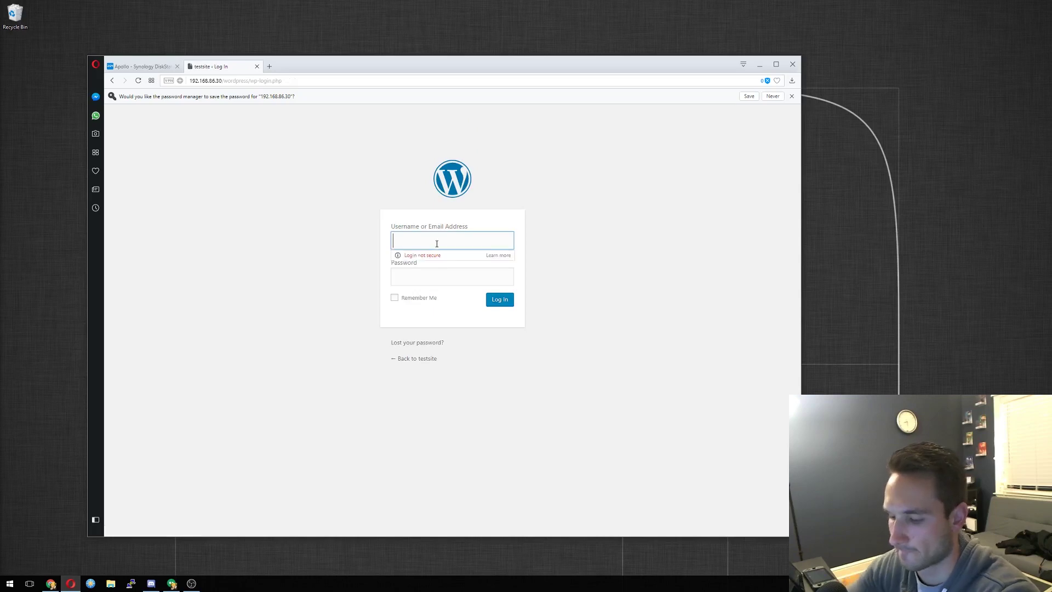
text(test)
key(Tab)
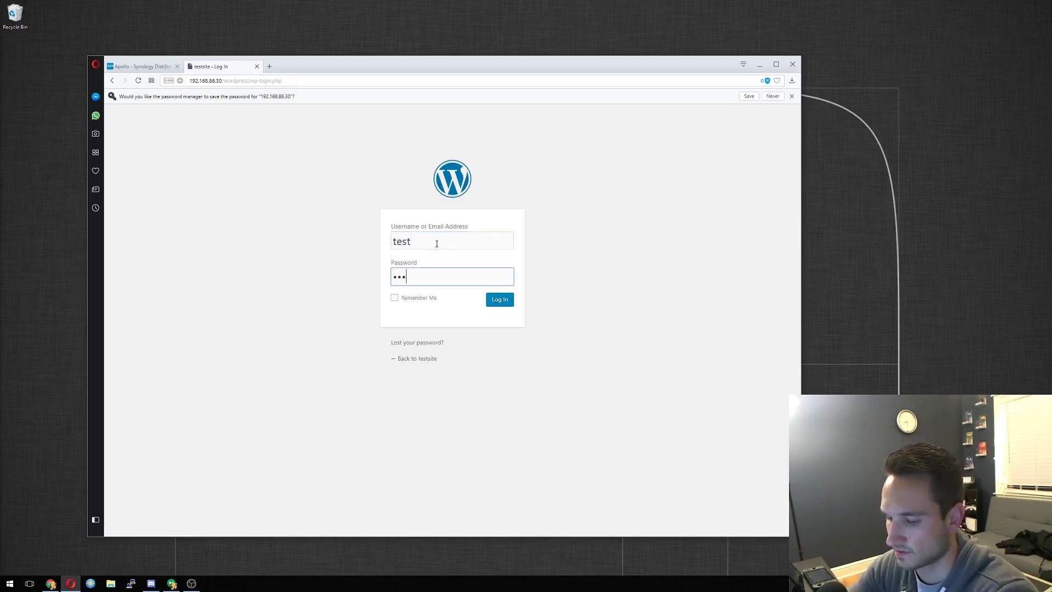
text(t)
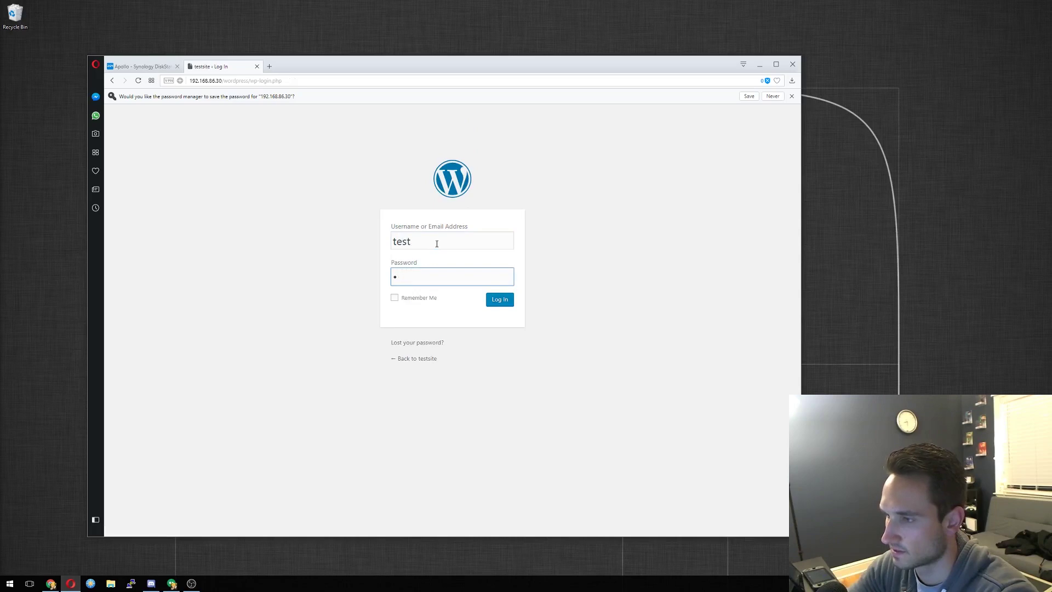
text(est)
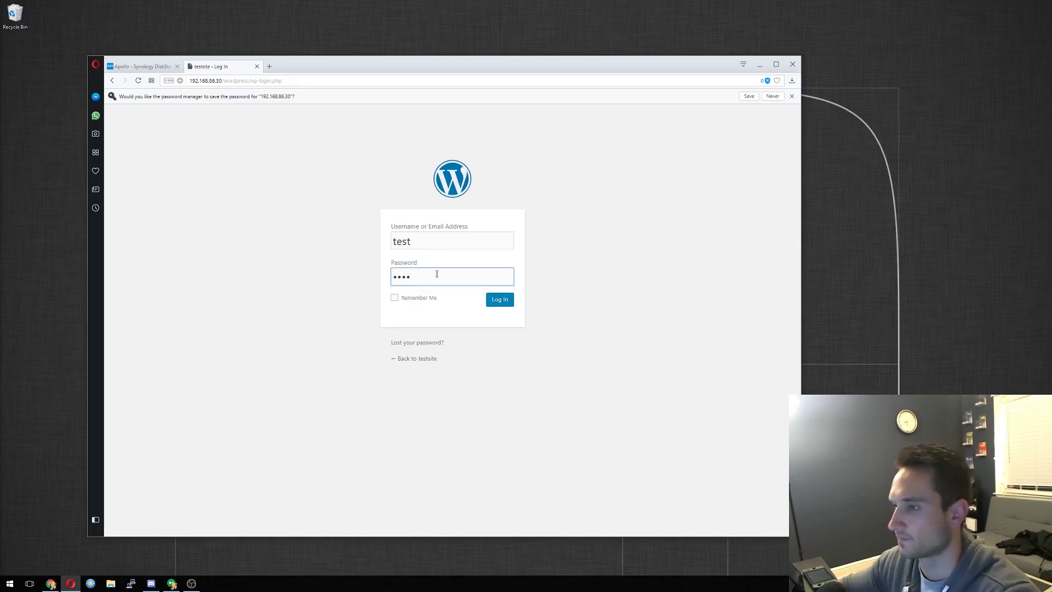
click(496, 301)
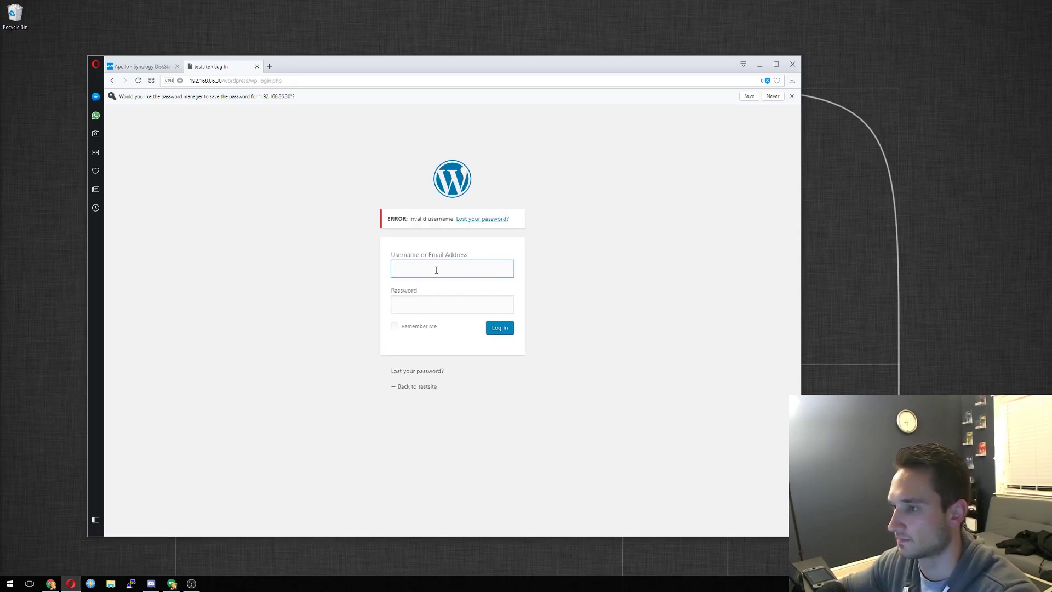
Log in with the admin email and password to reach the testsite Dashboard.
text(test)
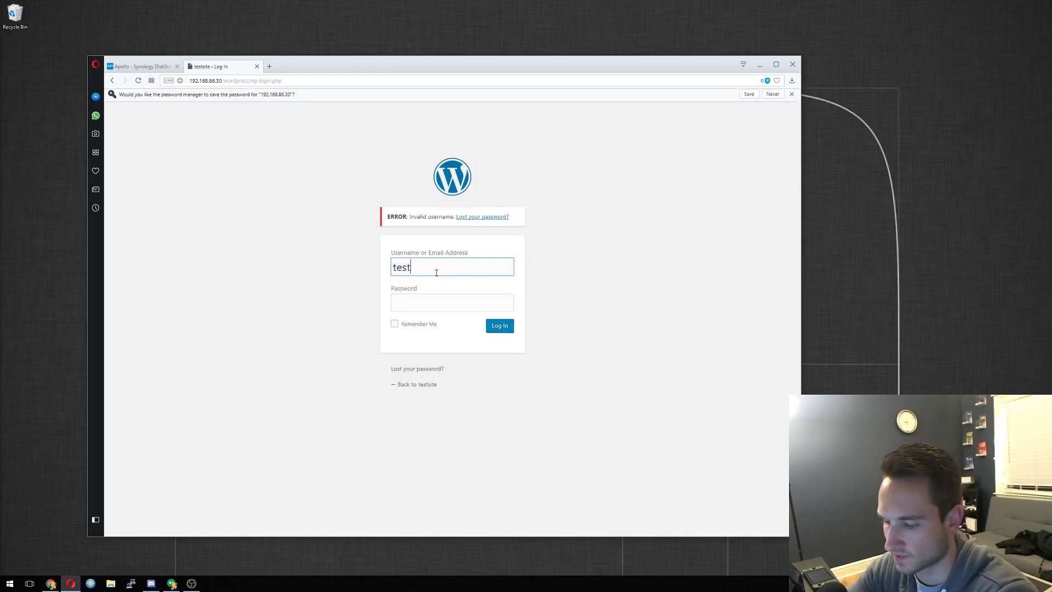
text(@test.com)
key(Tab)
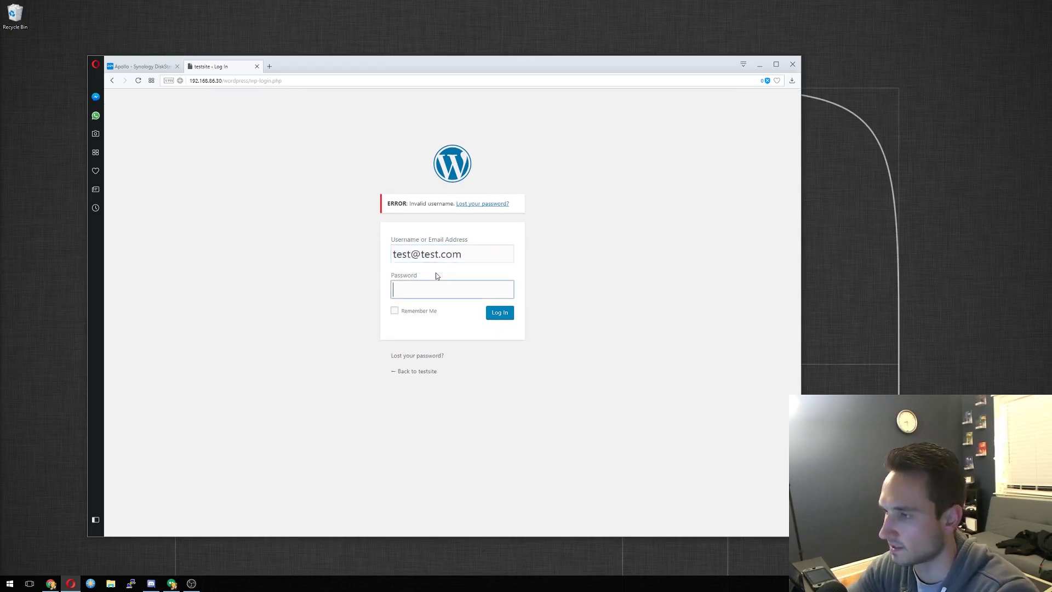
text(test)
click(495, 313)
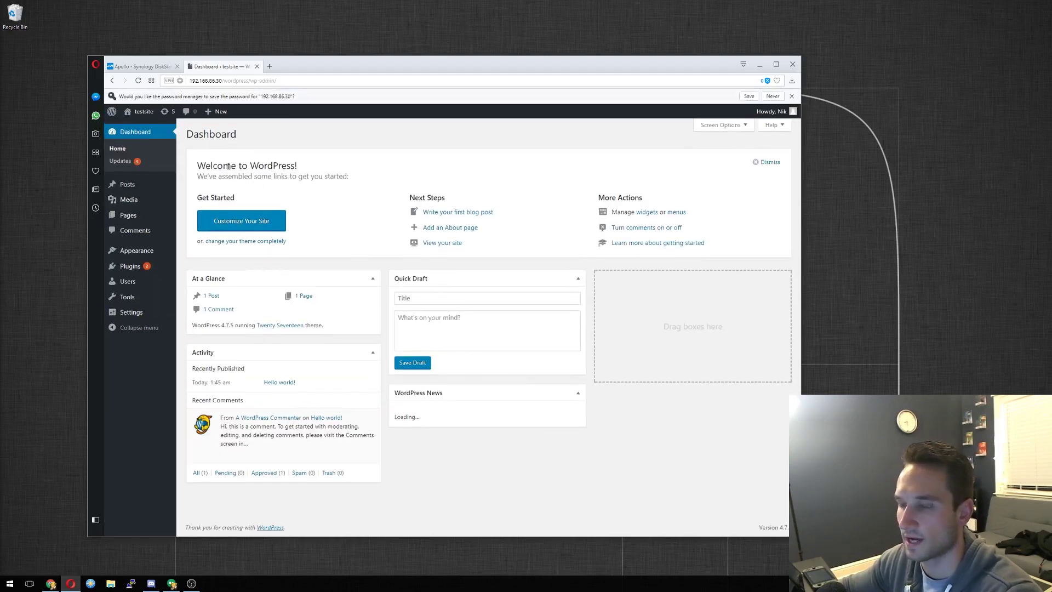
View the testsite public front page.
click(135, 112)
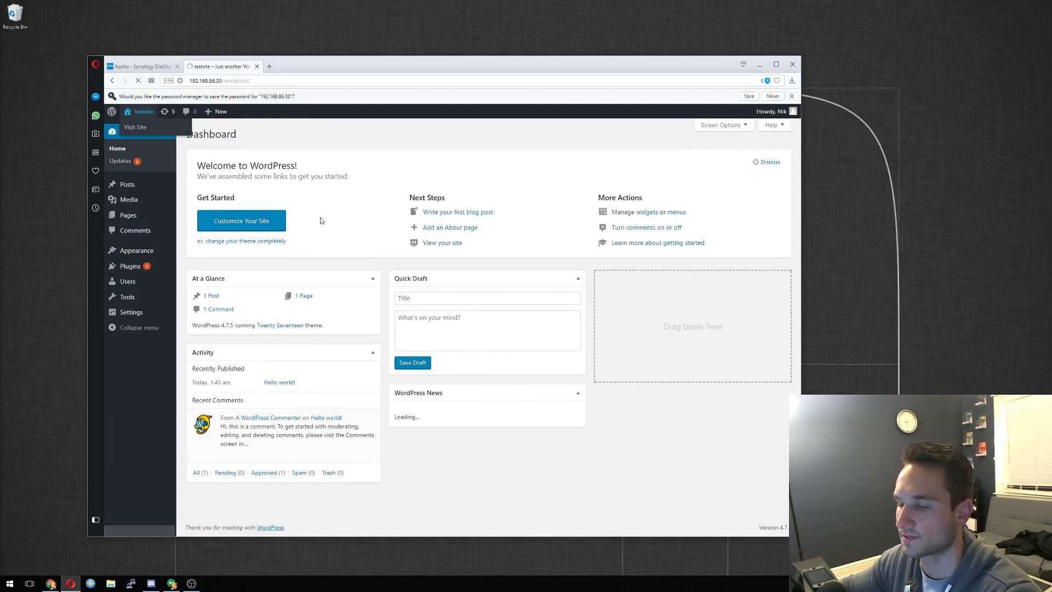
scroll(393, 334, down, 10)
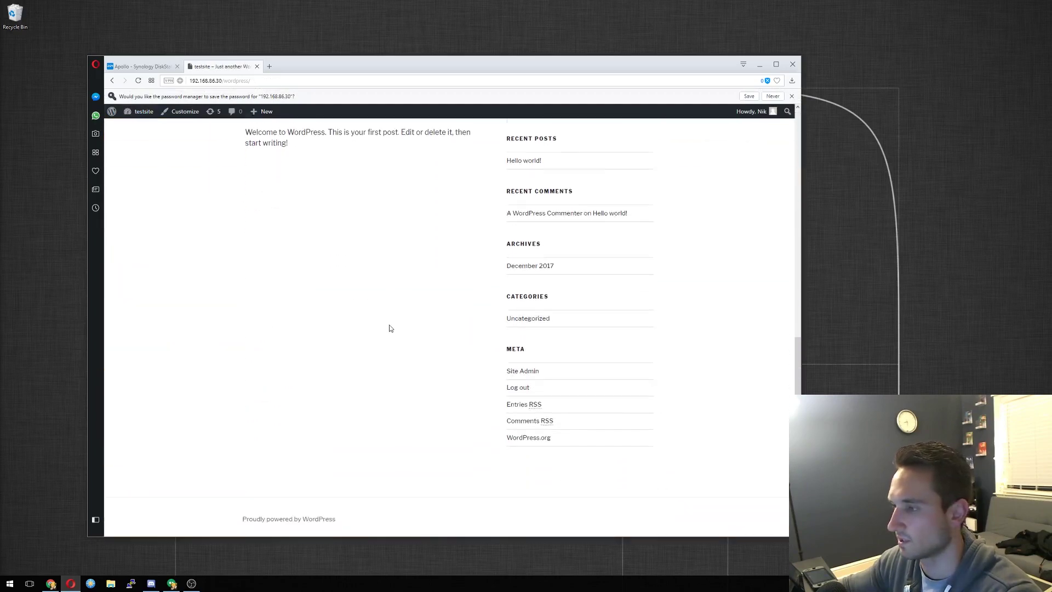
scroll(389, 326, up, 9)
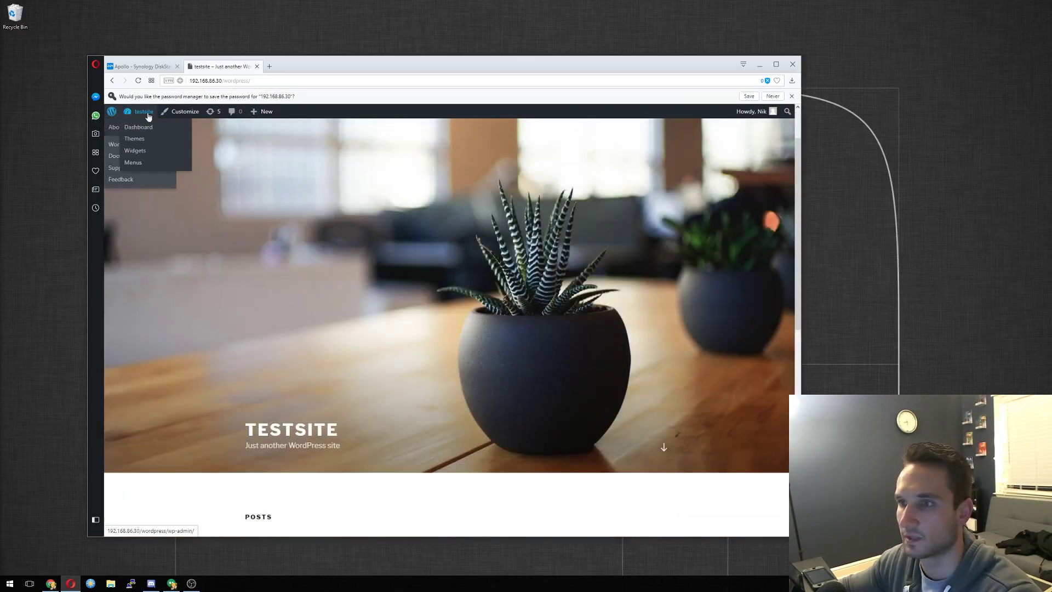
Check the installed themes, dismiss the save-password prompt, and go to Plugins.
mouse_move(143, 131)
mouse_move(139, 112)
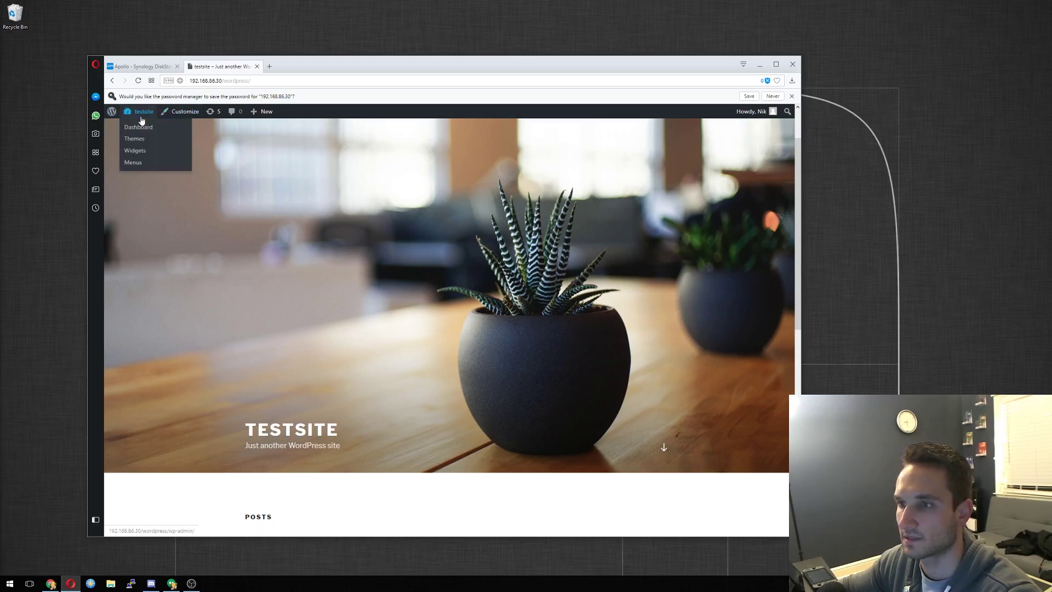
click(132, 162)
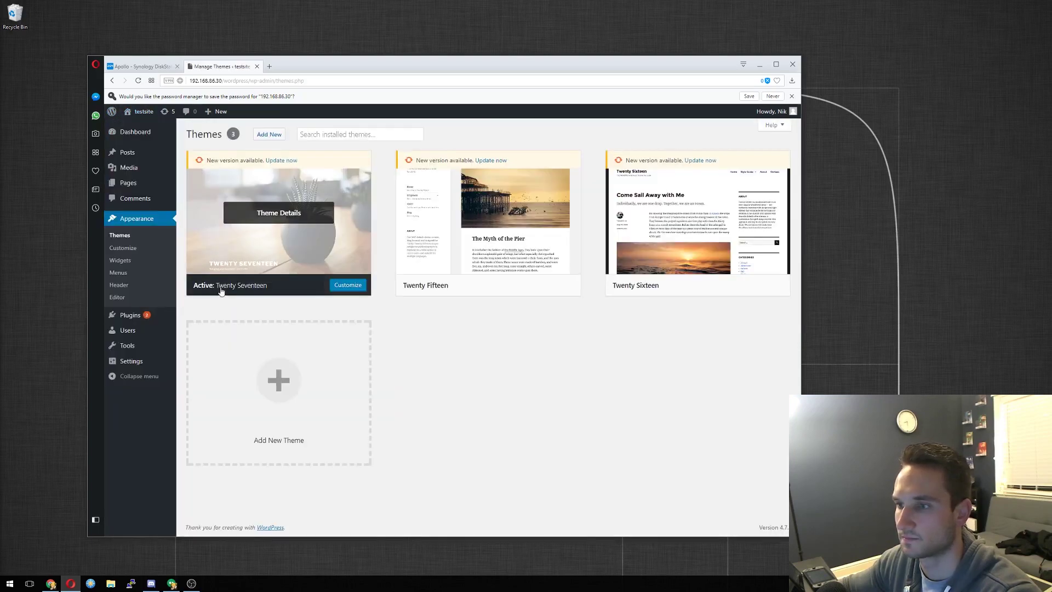
mouse_move(198, 161)
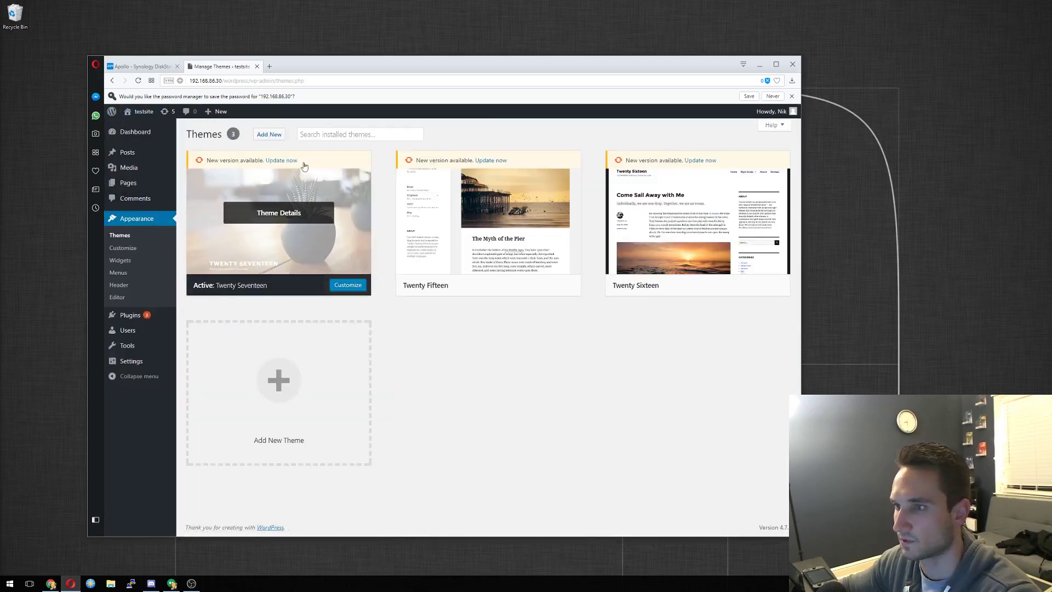
click(791, 96)
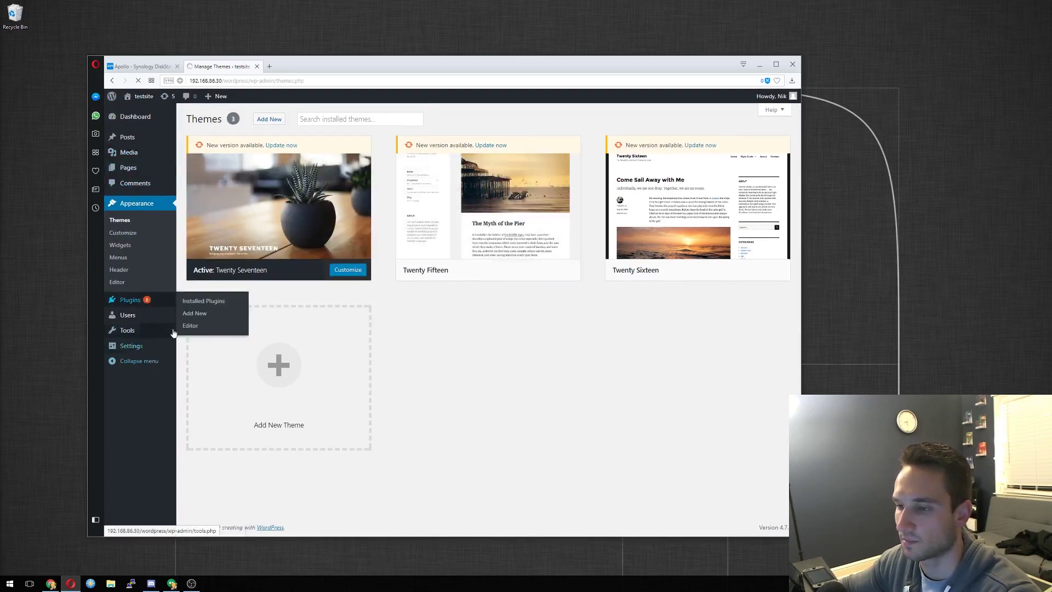
click(198, 314)
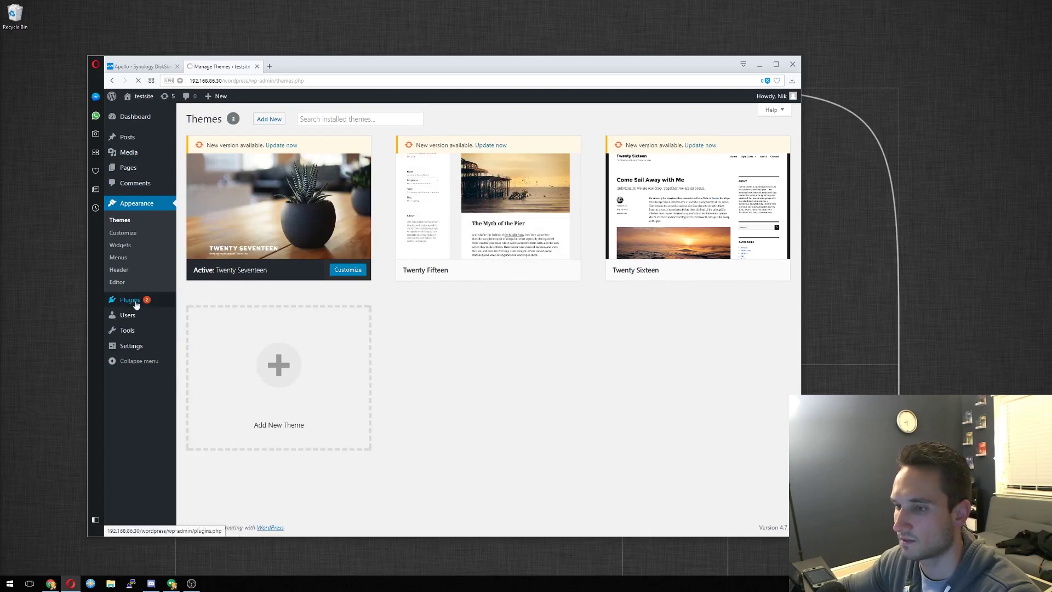